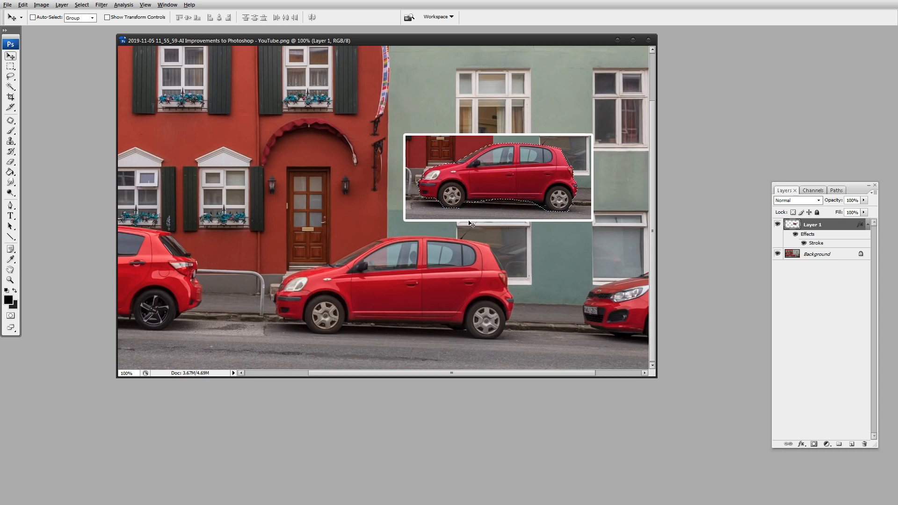
# - Examine the selection outline around the red car in the inset picture, especially at the bumper, wheels, underside and roof
pyautogui.press('z')
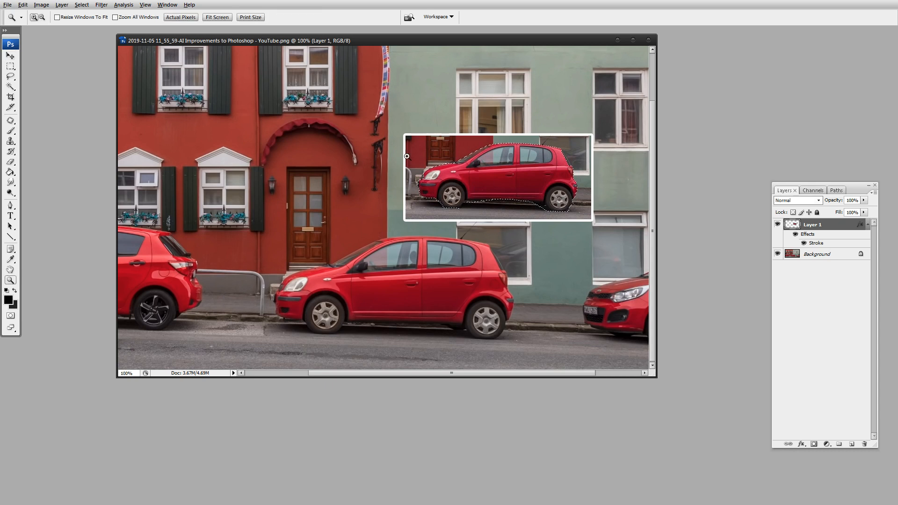
pyautogui.moveTo(361, 97); pyautogui.dragTo(622, 256)
pyautogui.moveTo(509, 268); pyautogui.dragTo(490, 227)
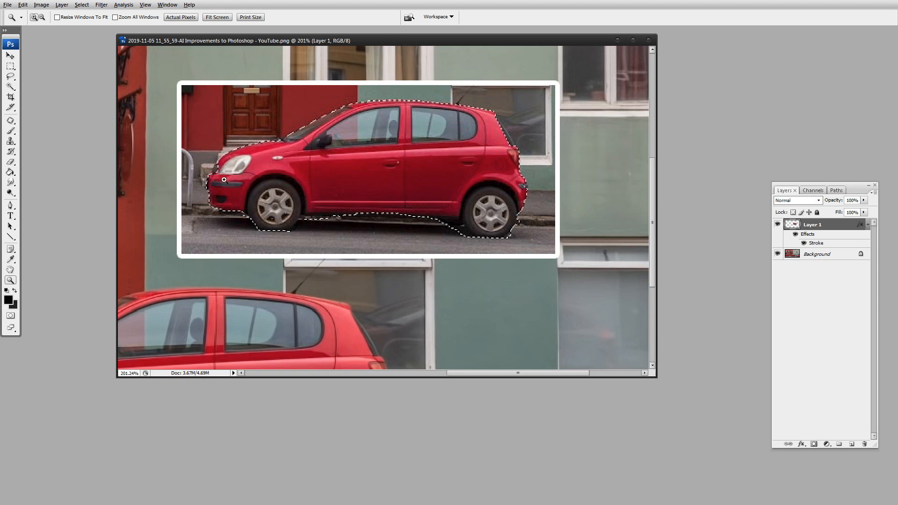
pyautogui.moveTo(206, 160); pyautogui.dragTo(319, 261)
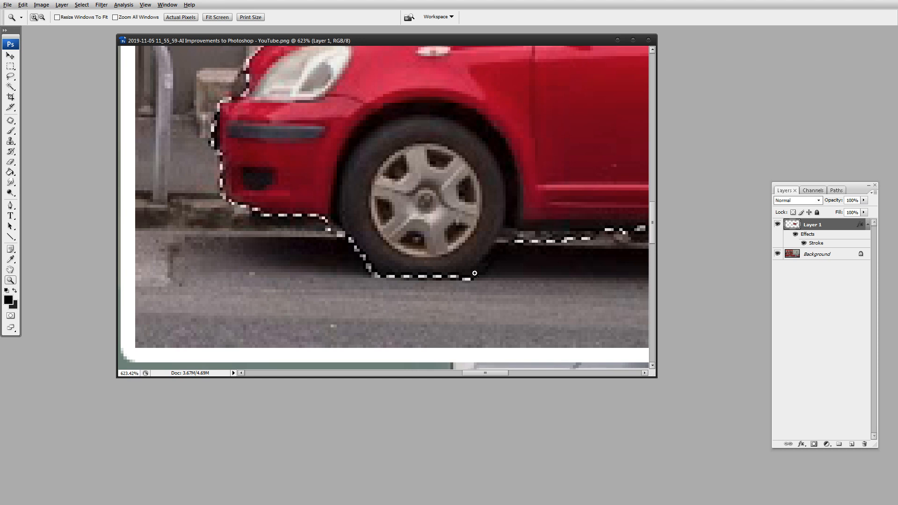
pyautogui.moveTo(520, 263); pyautogui.dragTo(322, 257)
pyautogui.moveTo(447, 252); pyautogui.dragTo(350, 224)
pyautogui.moveTo(268, 247); pyautogui.dragTo(533, 202)
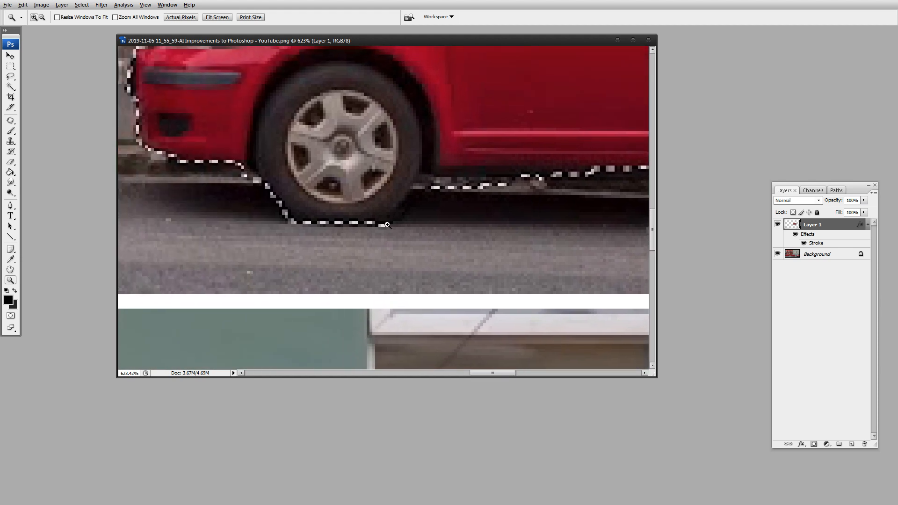
pyautogui.moveTo(409, 236); pyautogui.dragTo(353, 226)
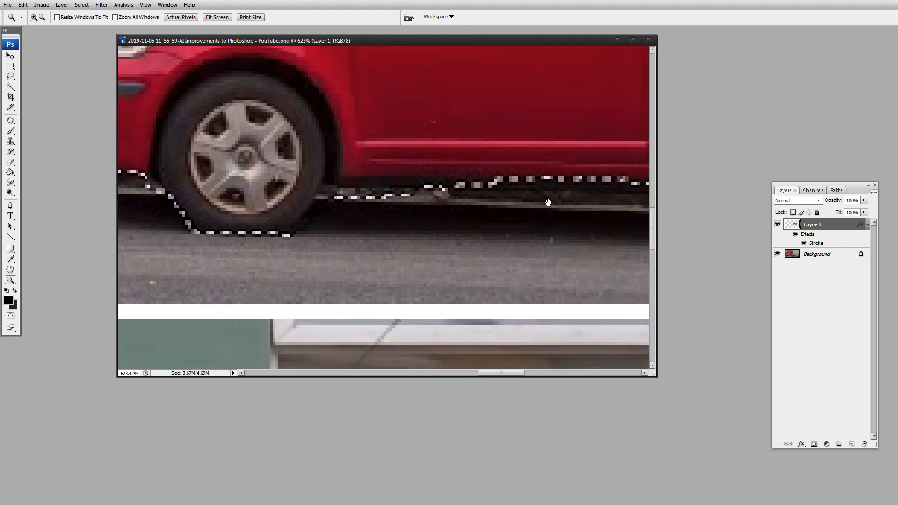
pyautogui.moveTo(610, 184); pyautogui.dragTo(295, 203)
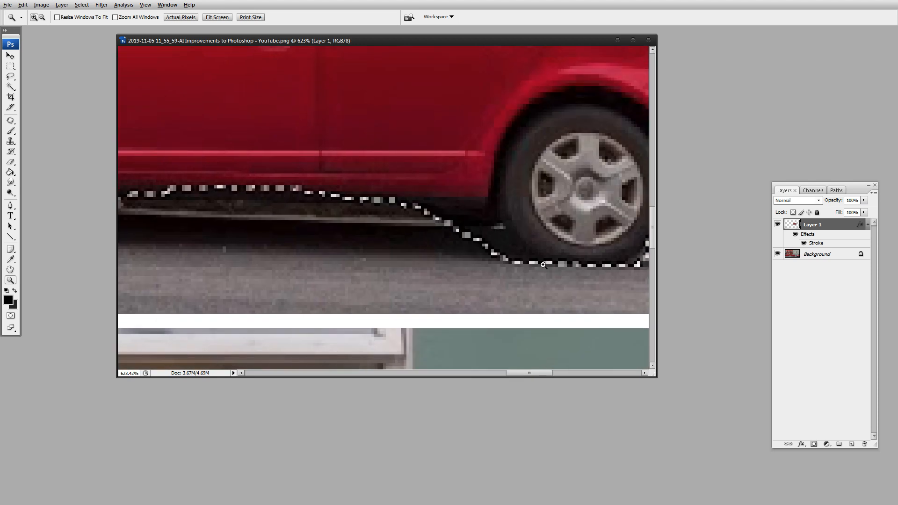
pyautogui.moveTo(543, 265); pyautogui.dragTo(318, 248)
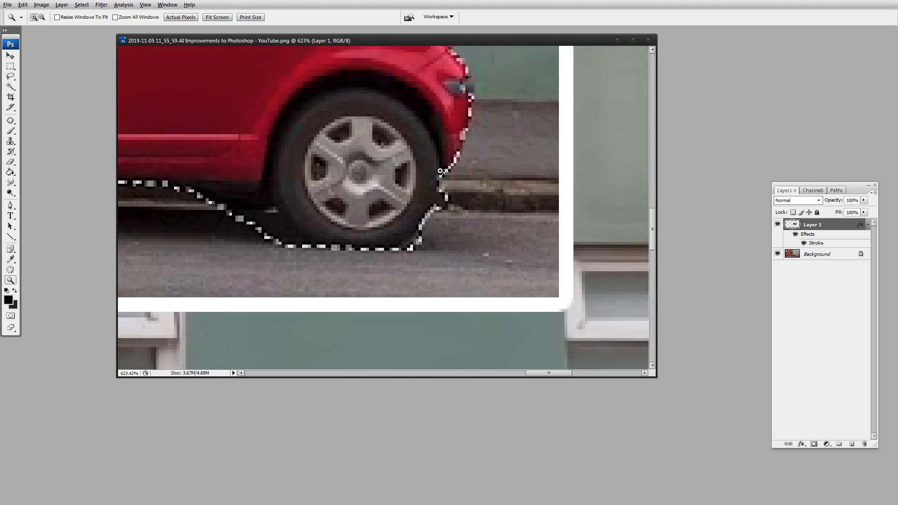
pyautogui.moveTo(440, 172); pyautogui.dragTo(479, 269)
pyautogui.moveTo(356, 175); pyautogui.dragTo(604, 242)
pyautogui.moveTo(348, 247); pyautogui.dragTo(568, 145)
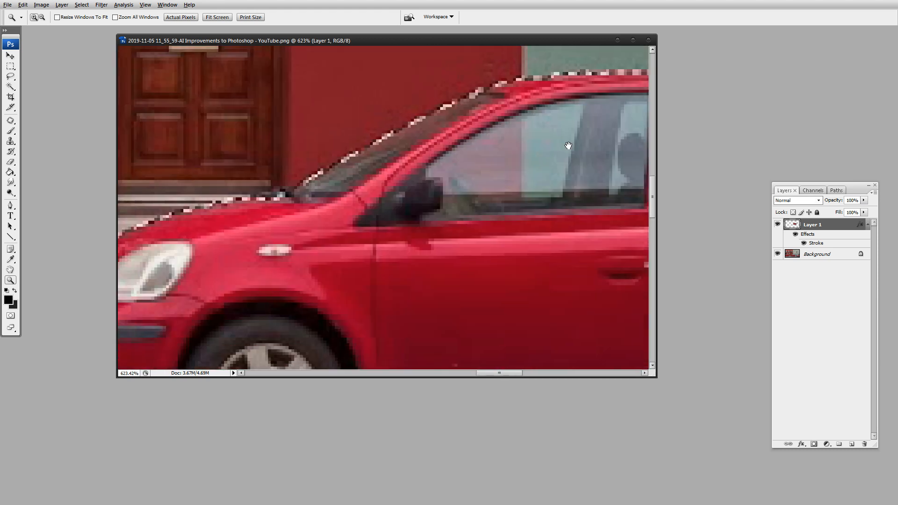
pyautogui.moveTo(380, 253); pyautogui.dragTo(405, 222)
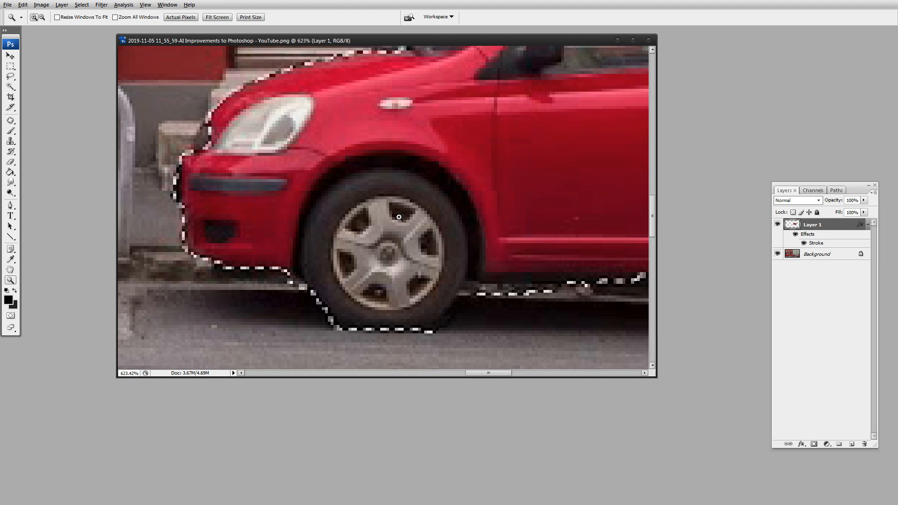
pyautogui.moveTo(497, 230); pyautogui.dragTo(395, 198)
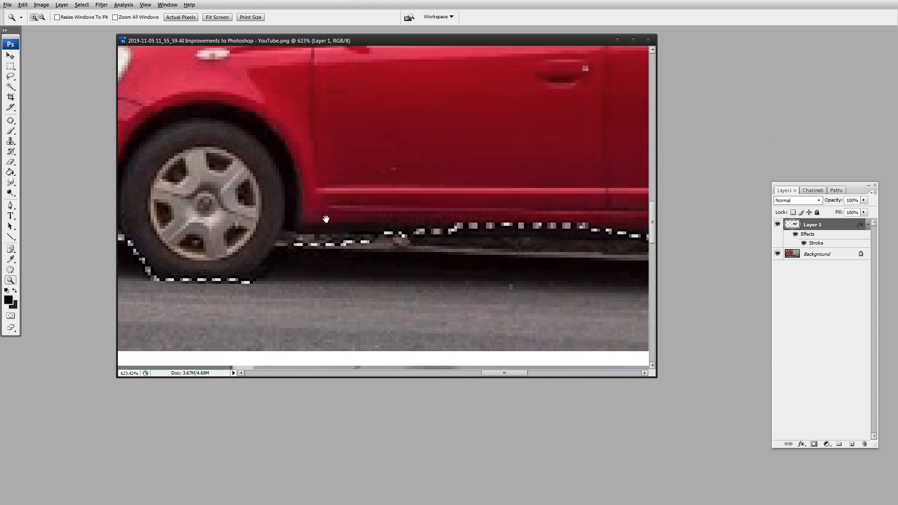
pyautogui.moveTo(326, 219); pyautogui.dragTo(484, 205)
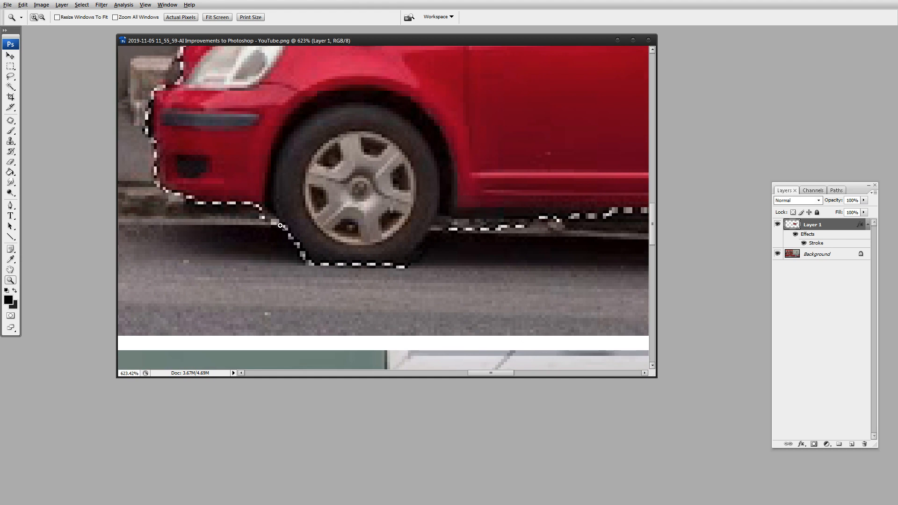
pyautogui.doubleClick(10, 280)
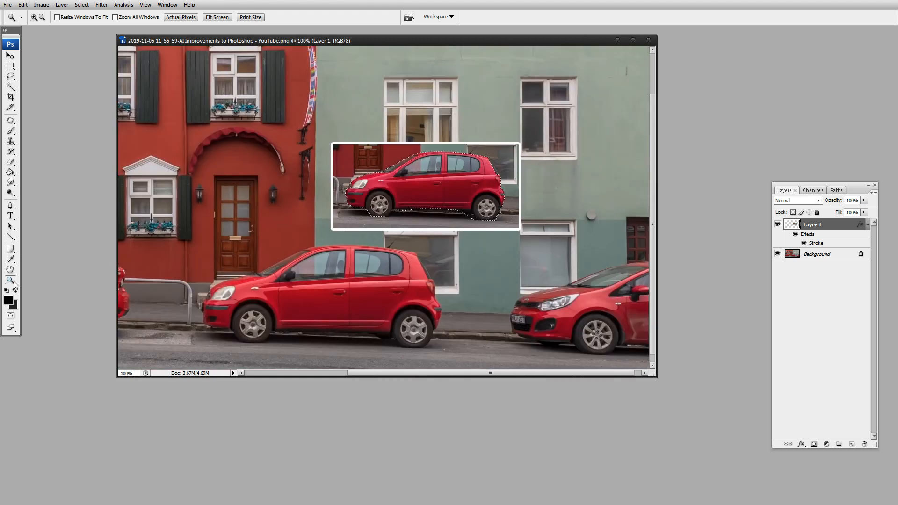
# - Hide Layer 1 and draw a rectangular selection around the large middle red car on the Background layer
pyautogui.click(777, 224)
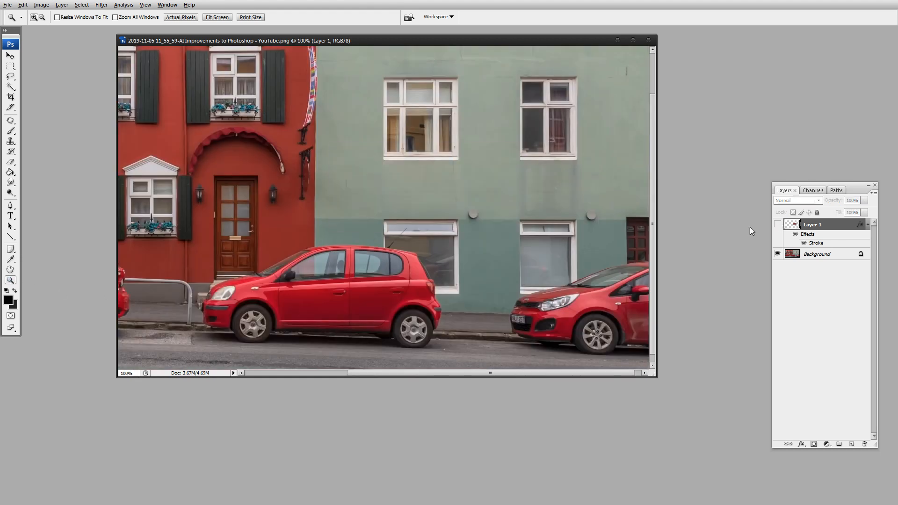
pyautogui.moveTo(427, 292); pyautogui.dragTo(497, 205)
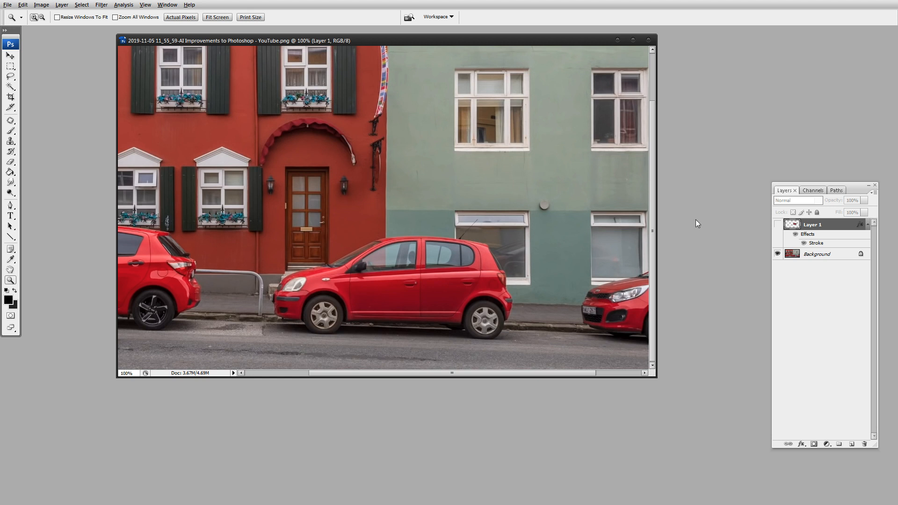
pyautogui.click(805, 255)
pyautogui.press('m')
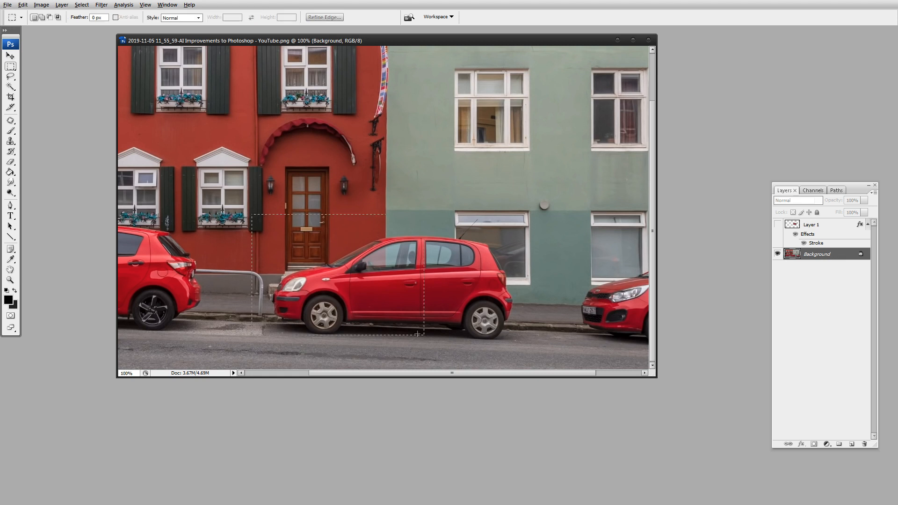
pyautogui.moveTo(417, 334); pyautogui.dragTo(532, 350)
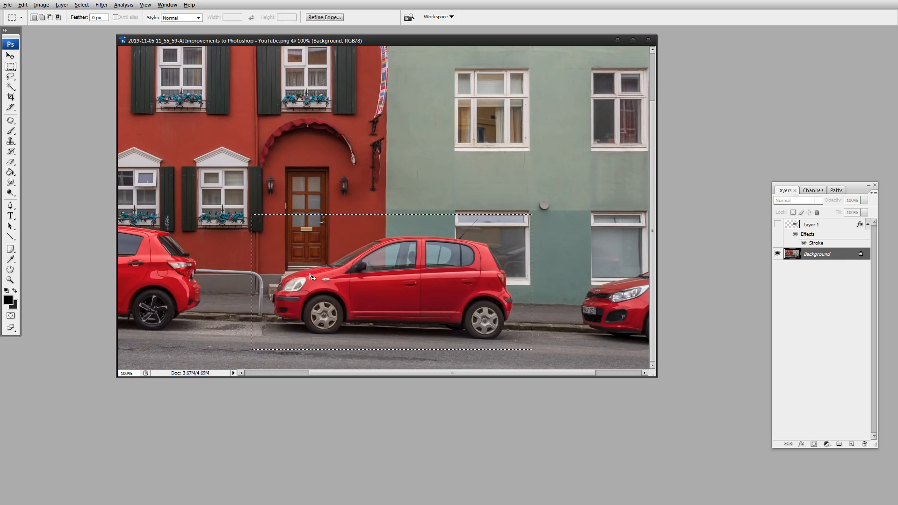
# - Subtract the red and green wall areas around the car from the selection using the Magic Wand at tolerance 19
pyautogui.press('w')
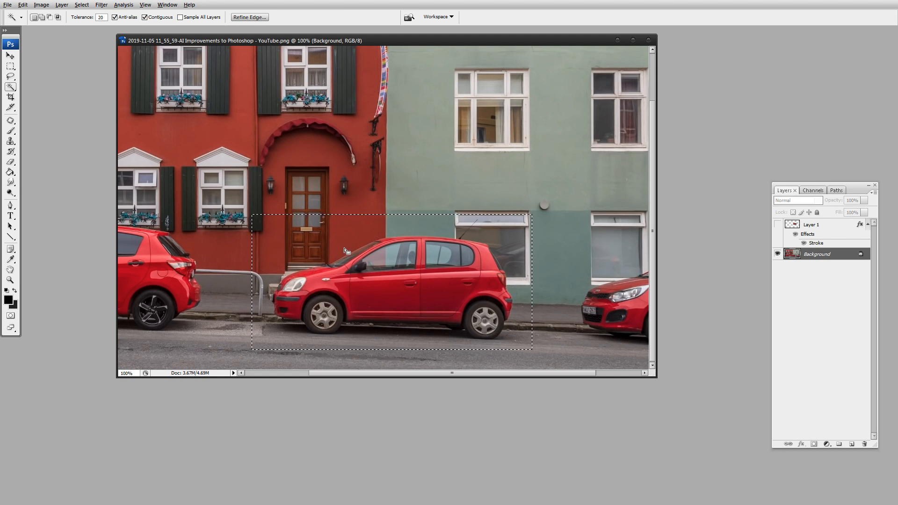
pyautogui.press('alt')
pyautogui.moveTo(83, 20); pyautogui.dragTo(88, 20)
pyautogui.press('alt')
pyautogui.moveTo(90, 18); pyautogui.dragTo(76, 20)
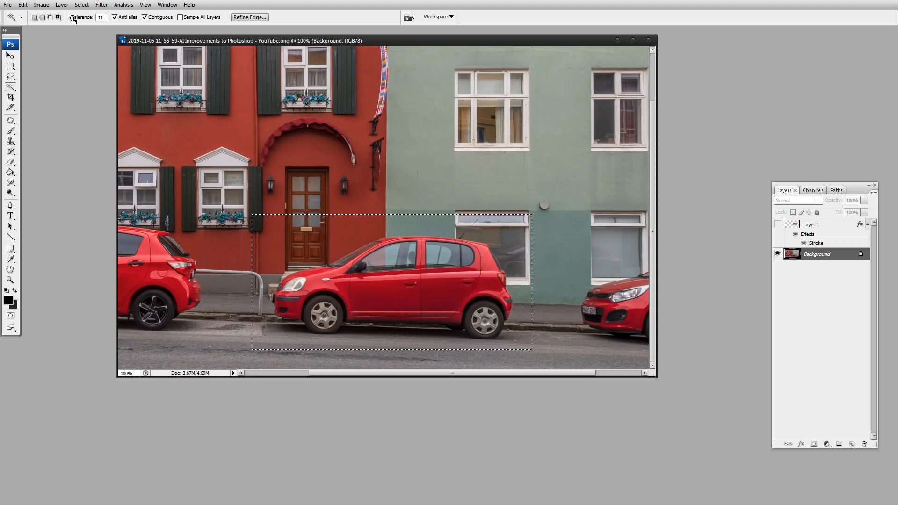
pyautogui.press('alt')
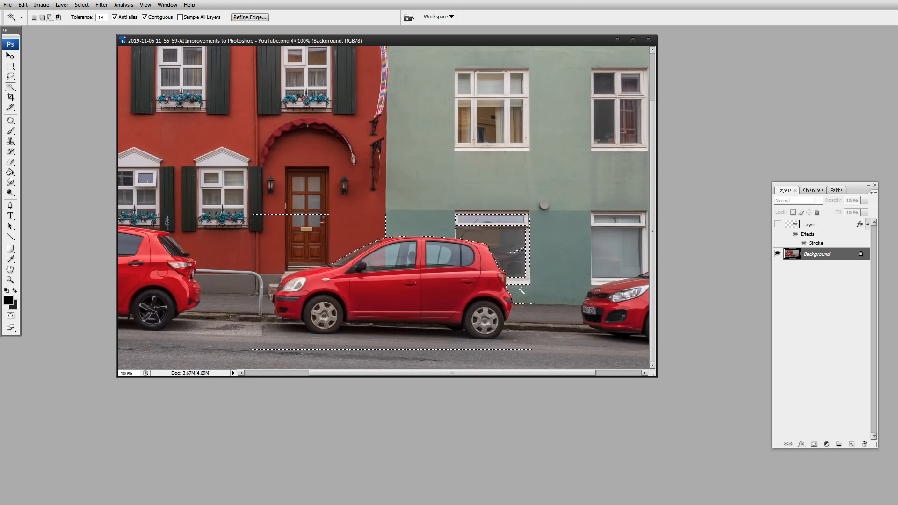
# - Subtract more pavement and road around the car, lowering the Magic Wand tolerance to 7 for the shadow beneath it
pyautogui.keyDown('alt'); pyautogui.click(519, 340); pyautogui.keyUp('alt')
pyautogui.press('shift')
pyautogui.keyDown('shift'); pyautogui.click(260, 309); pyautogui.keyUp('shift')
pyautogui.press('alt')
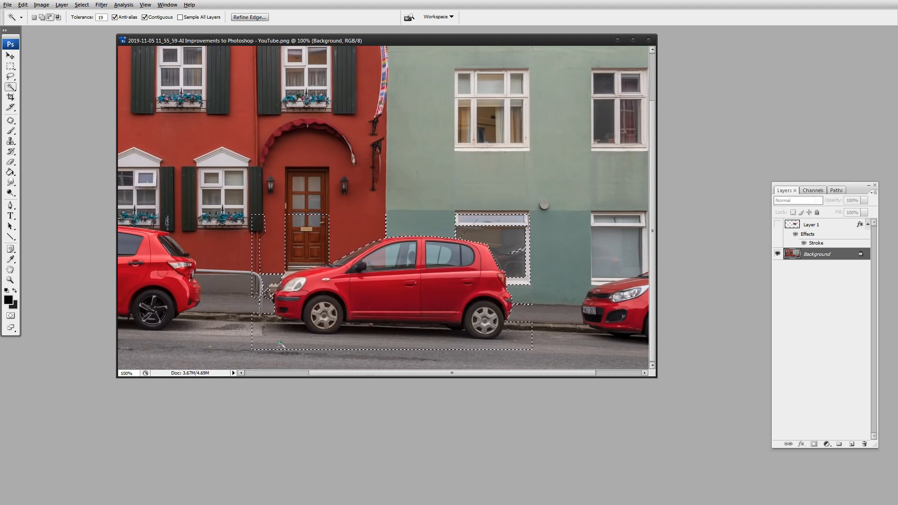
pyautogui.keyDown('alt'); pyautogui.click(382, 335); pyautogui.keyUp('alt')
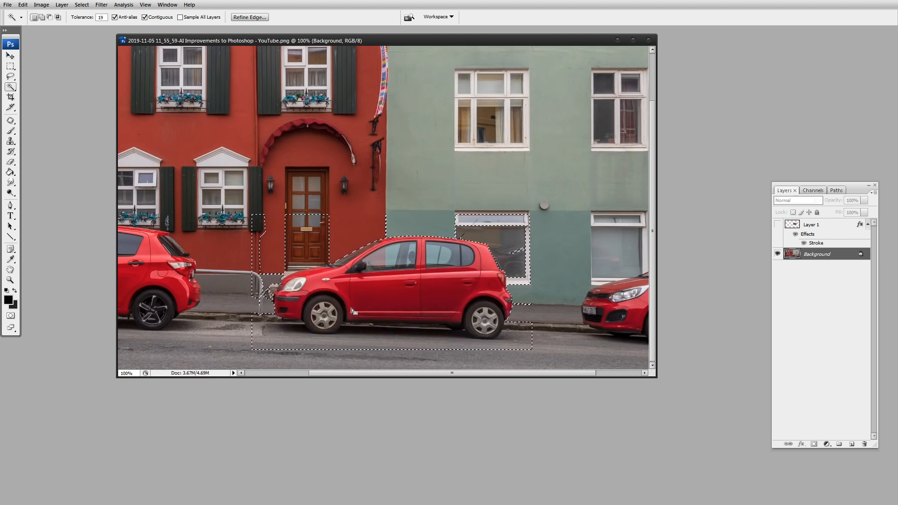
pyautogui.moveTo(86, 19); pyautogui.dragTo(79, 19)
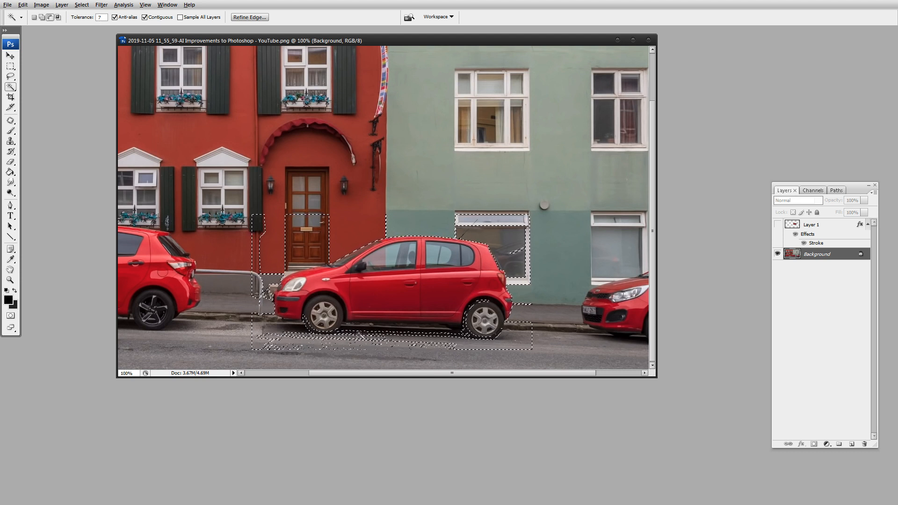
pyautogui.keyDown('alt'); pyautogui.click(380, 331); pyautogui.keyUp('alt')
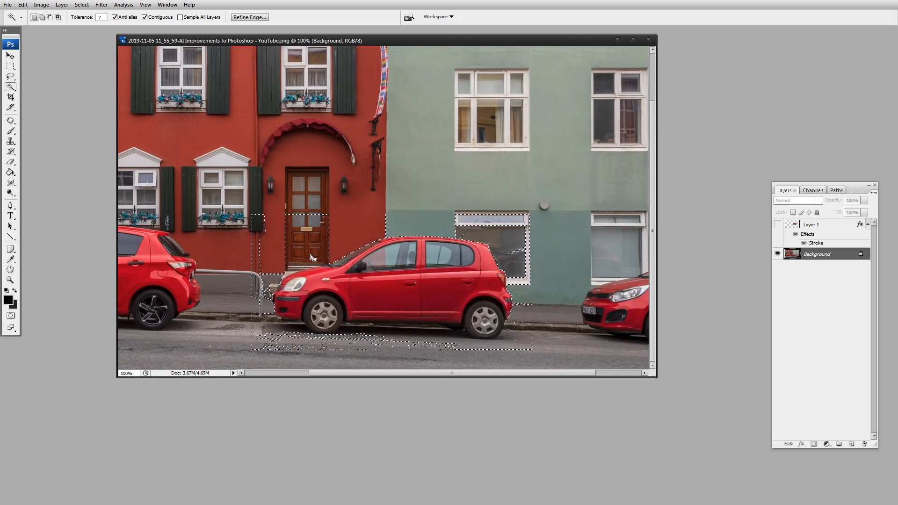
# - Try contracting the selection edge with Refine Edge, discard the refinement and clear the selection
pyautogui.click(123, 6)
pyautogui.moveTo(103, 7)
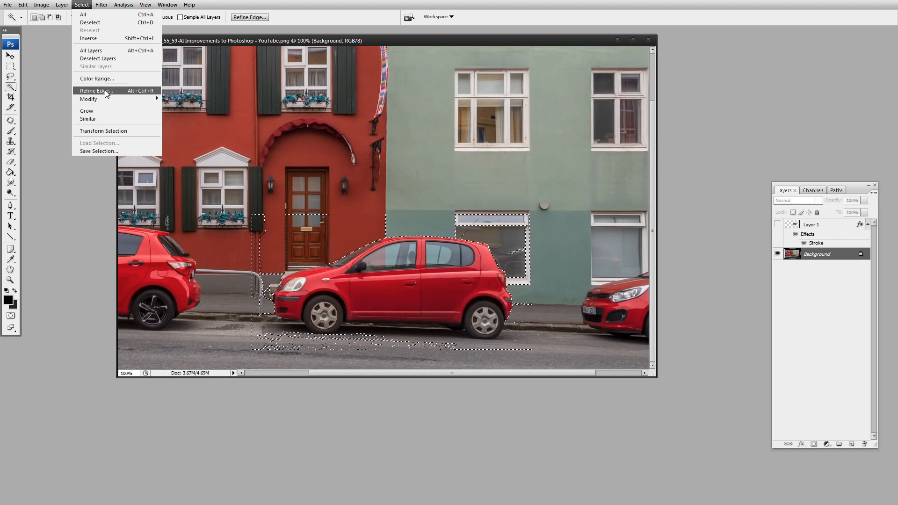
pyautogui.click(96, 91)
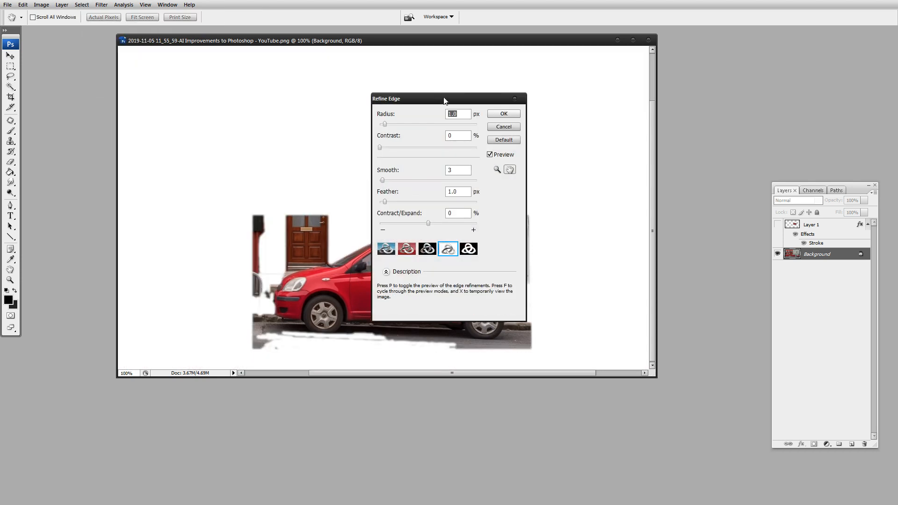
pyautogui.moveTo(444, 98); pyautogui.dragTo(521, 79)
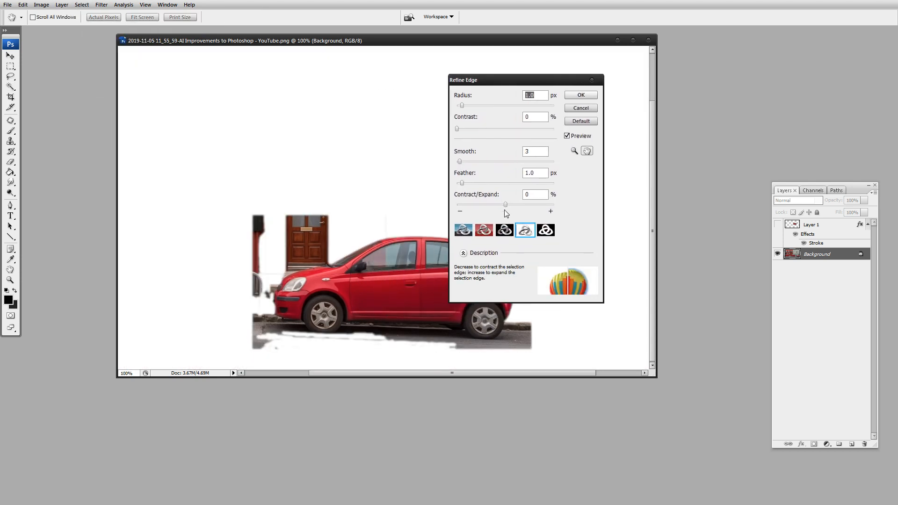
pyautogui.moveTo(505, 204)
pyautogui.mouseDown()
pyautogui.moveTo(490, 204)
pyautogui.moveTo(515, 206)
pyautogui.moveTo(473, 211)
pyautogui.moveTo(553, 208)
pyautogui.moveTo(482, 214)
pyautogui.moveTo(499, 212)
pyautogui.mouseUp()
pyautogui.click(566, 110)
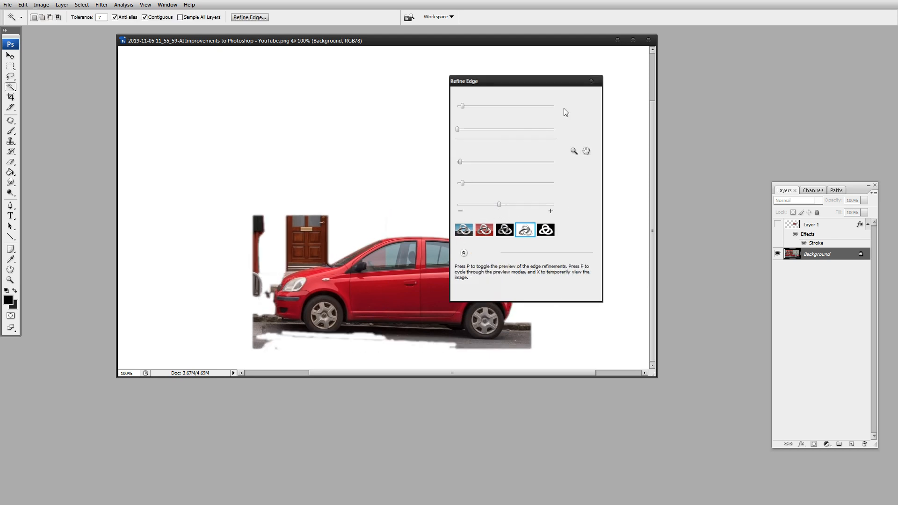
pyautogui.hotkey('ctrl', 'd')
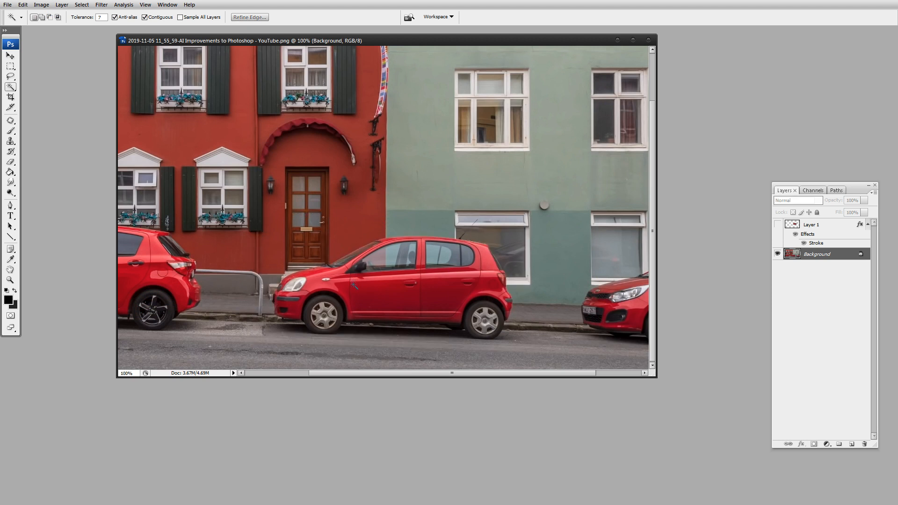
# - Show Layer 1 again and inspect the selection outline around the inset car at about 200% zoom
pyautogui.click(777, 225)
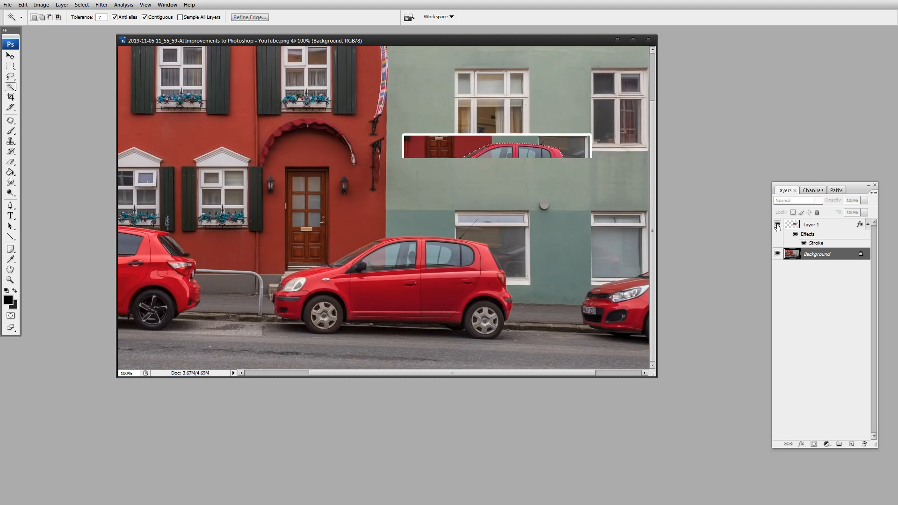
pyautogui.press('z')
pyautogui.click(580, 248)
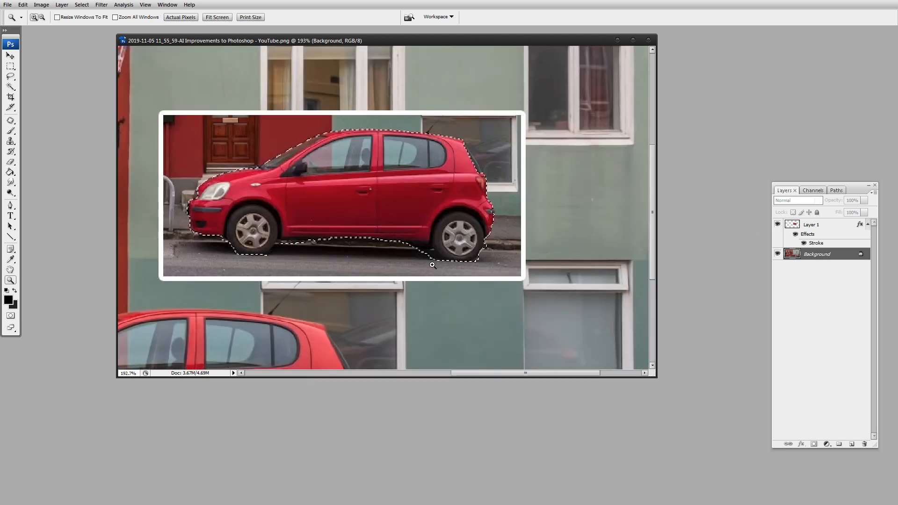
pyautogui.scroll(-2, 376, 262)
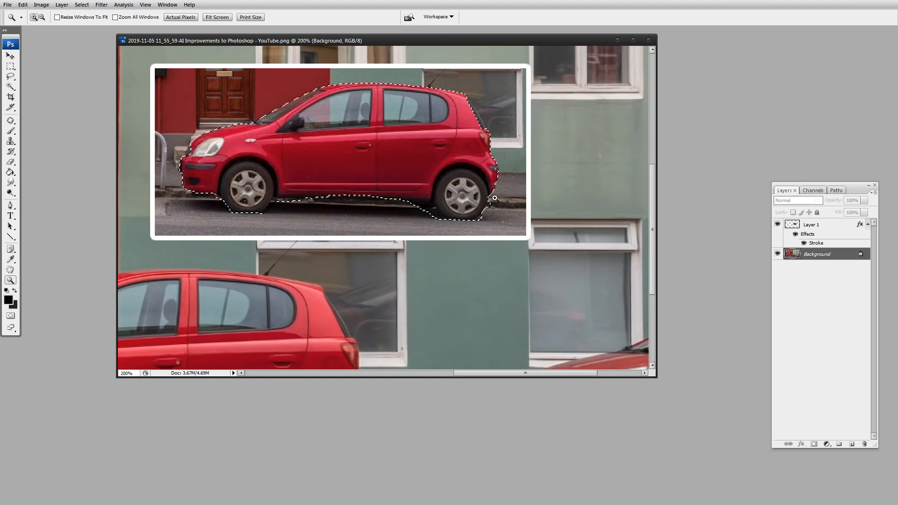
pyautogui.moveTo(312, 200); pyautogui.dragTo(445, 153)
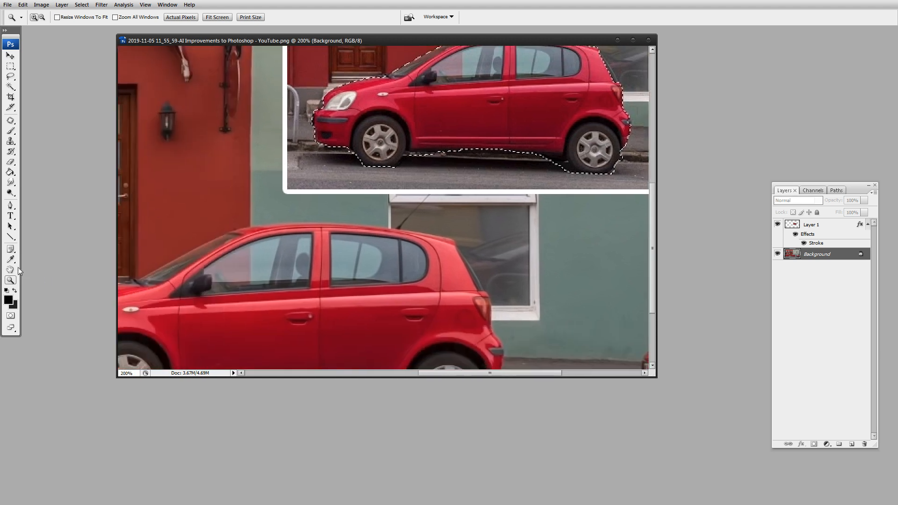
pyautogui.doubleClick(10, 280)
# - Start a Polygonal Lasso outline of the street photo's red car just ahead of the front wheel, tracing around the front bumper
pyautogui.moveTo(277, 236); pyautogui.dragTo(378, 235)
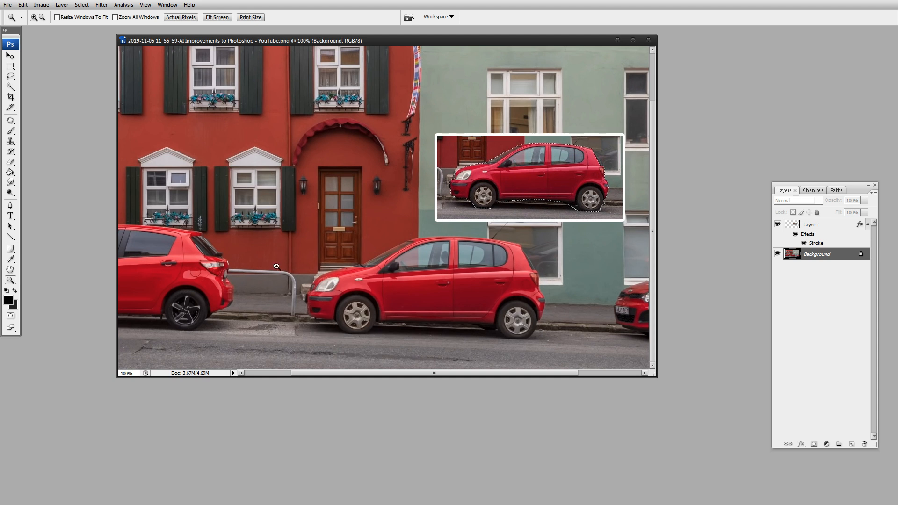
pyautogui.moveTo(276, 266); pyautogui.dragTo(373, 355)
pyautogui.press('l')
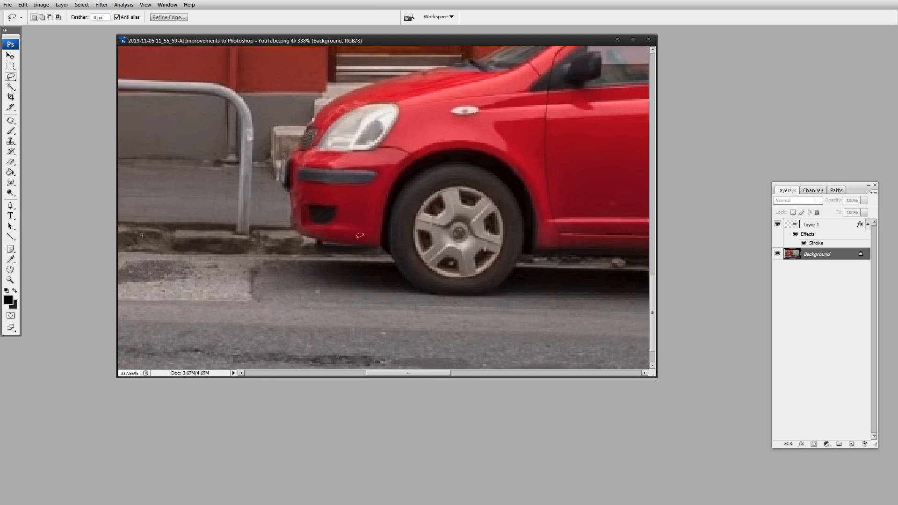
pyautogui.moveTo(391, 236)
pyautogui.mouseDown()
pyautogui.moveTo(332, 313)
pyautogui.moveTo(325, 286)
pyautogui.mouseUp()
pyautogui.hotkey('shift', 'l')
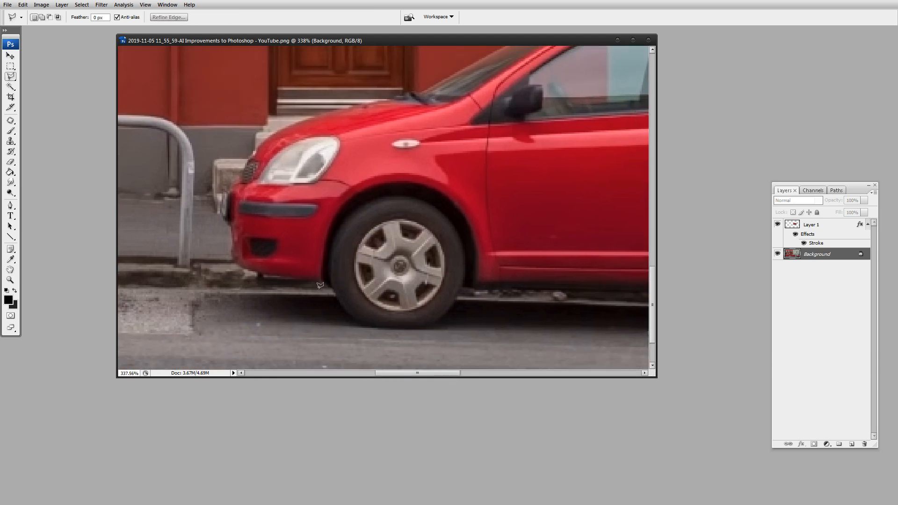
pyautogui.click(320, 281)
pyautogui.click(244, 267)
pyautogui.click(232, 260)
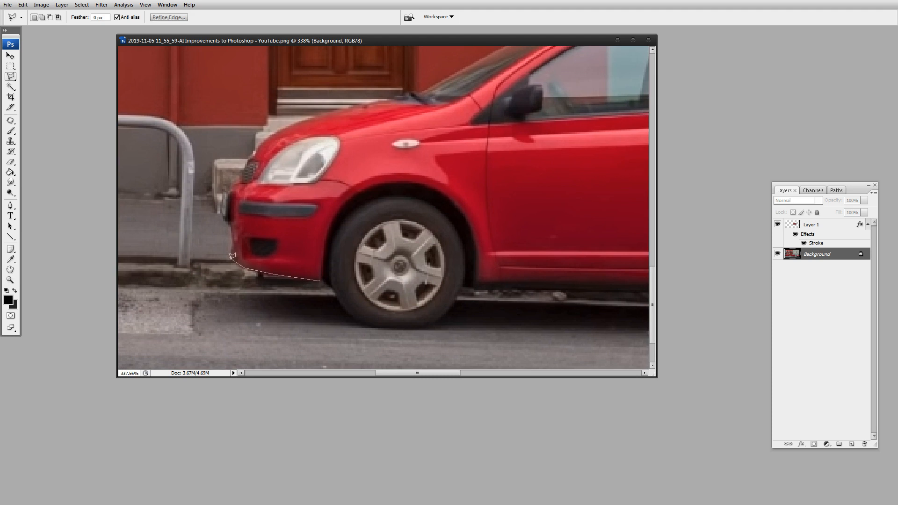
pyautogui.click(231, 225)
pyautogui.click(220, 216)
# - Continue the lasso outline along the red car's bonnet, windscreen and roof
pyautogui.click(288, 125)
pyautogui.click(339, 108)
pyautogui.click(402, 96)
pyautogui.moveTo(489, 75)
pyautogui.mouseDown()
pyautogui.moveTo(437, 140)
pyautogui.moveTo(361, 205)
pyautogui.mouseUp()
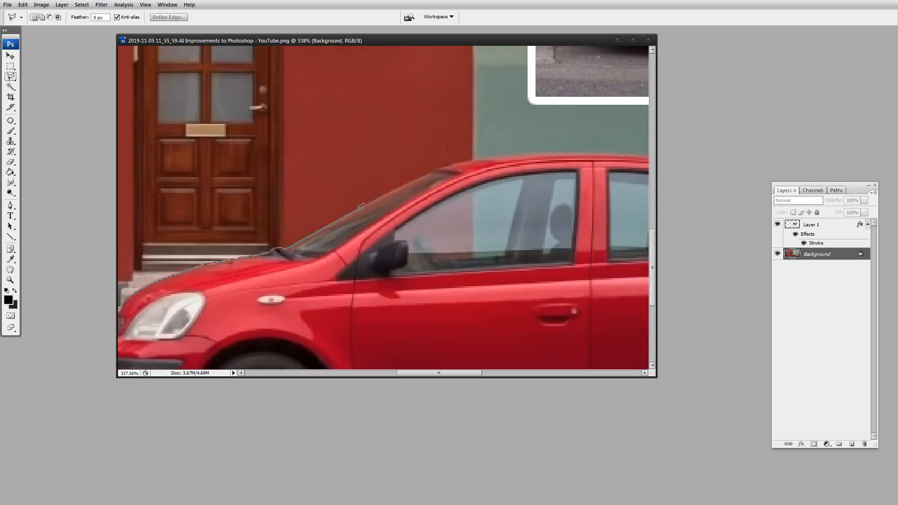
pyautogui.click(433, 172)
pyautogui.click(472, 159)
pyautogui.click(622, 154)
pyautogui.moveTo(642, 160); pyautogui.dragTo(365, 180)
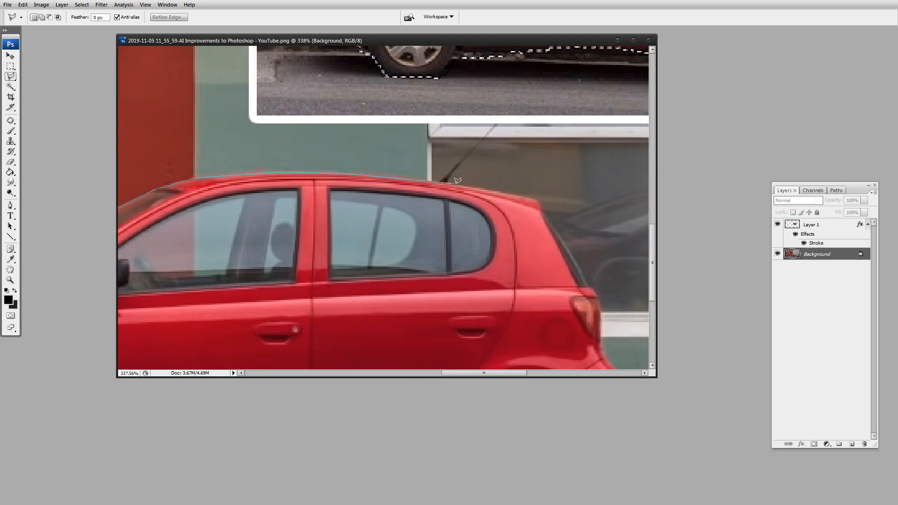
# - Extend the lasso outline from the roof's rear edge down the rear window, tail light and rear bumper
pyautogui.click(546, 208)
pyautogui.moveTo(595, 305); pyautogui.dragTo(493, 169)
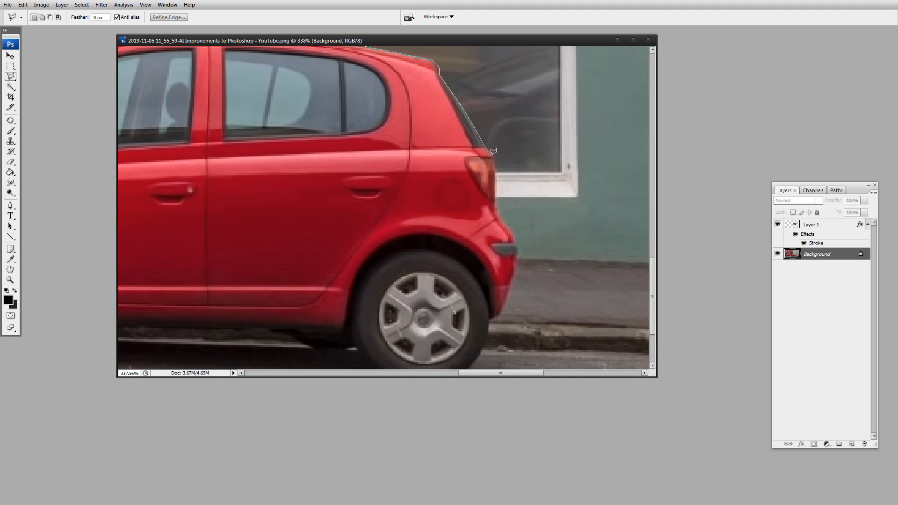
pyautogui.click(492, 156)
pyautogui.click(517, 256)
pyautogui.moveTo(504, 296); pyautogui.dragTo(523, 182)
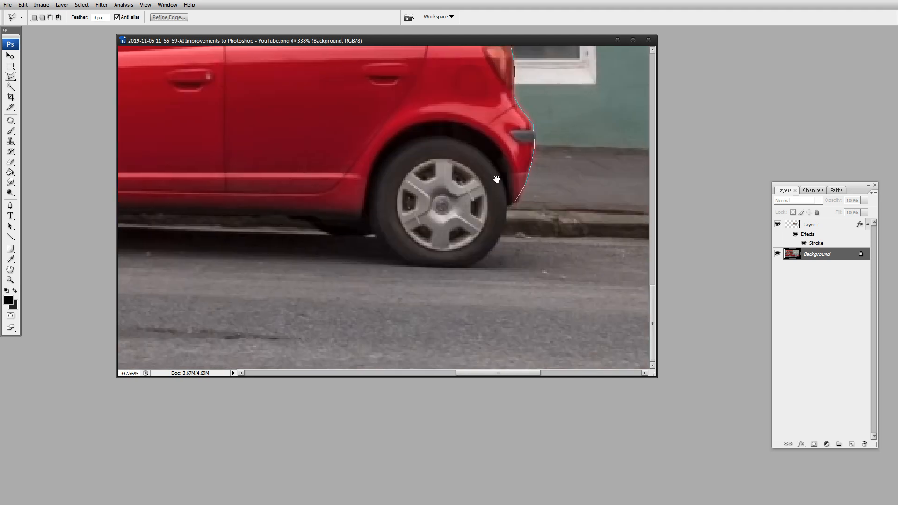
pyautogui.click(510, 205)
# - Trace the lasso outline around the lower edge of the rear tyre
pyautogui.click(496, 244)
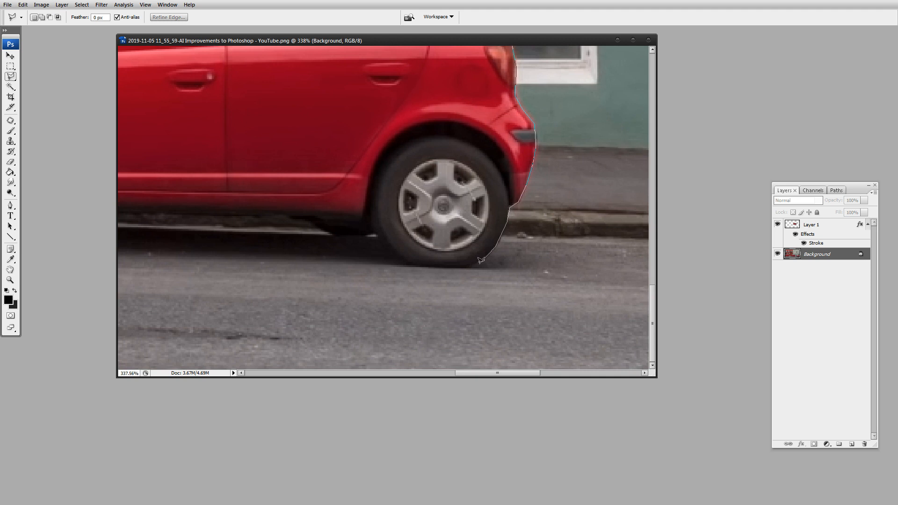
pyautogui.click(478, 263)
pyautogui.click(458, 268)
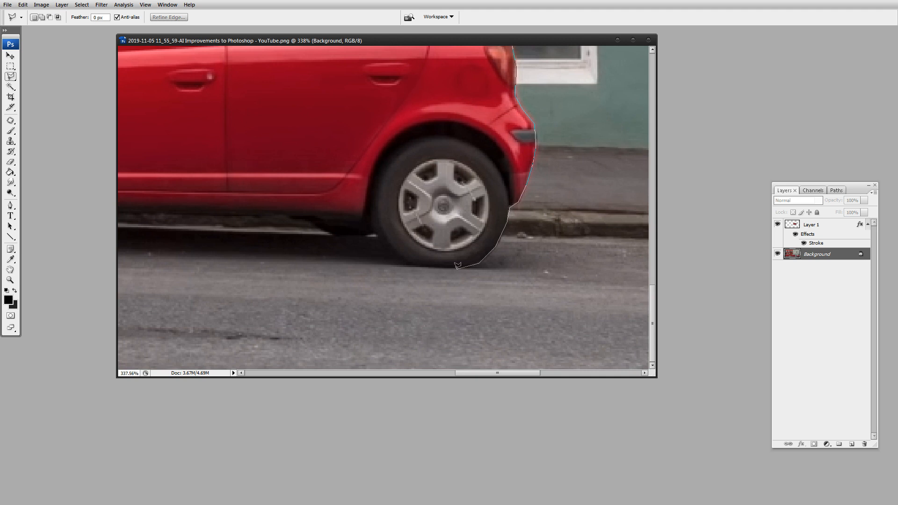
pyautogui.click(423, 266)
pyautogui.click(408, 263)
pyautogui.click(388, 250)
pyautogui.click(374, 231)
# - Run the lasso outline along the car's underside from the rear tyre to the front wheel
pyautogui.click(326, 234)
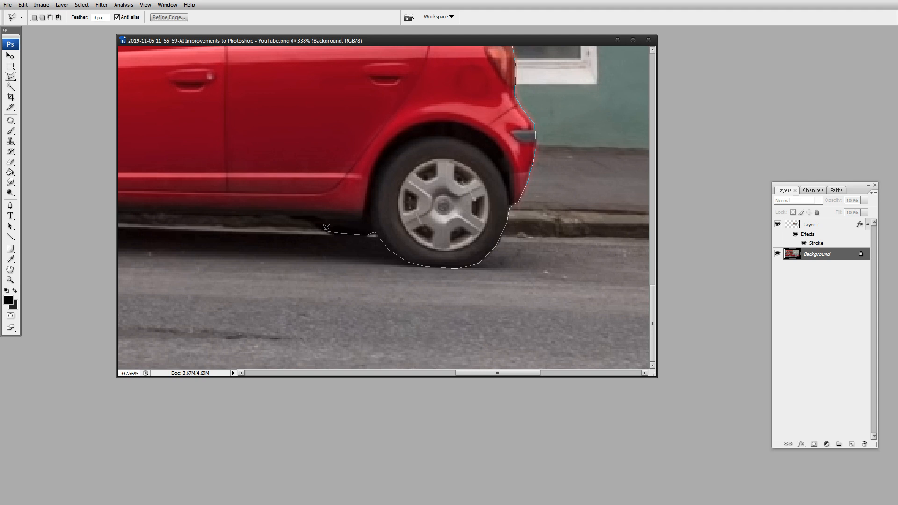
pyautogui.click(297, 215)
pyautogui.moveTo(254, 224); pyautogui.dragTo(568, 213)
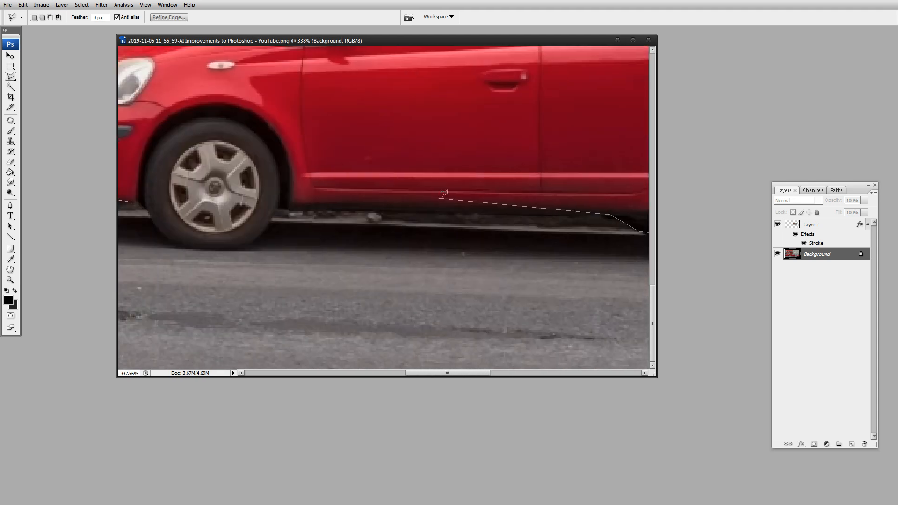
pyautogui.click(276, 208)
pyautogui.moveTo(245, 254); pyautogui.dragTo(401, 253)
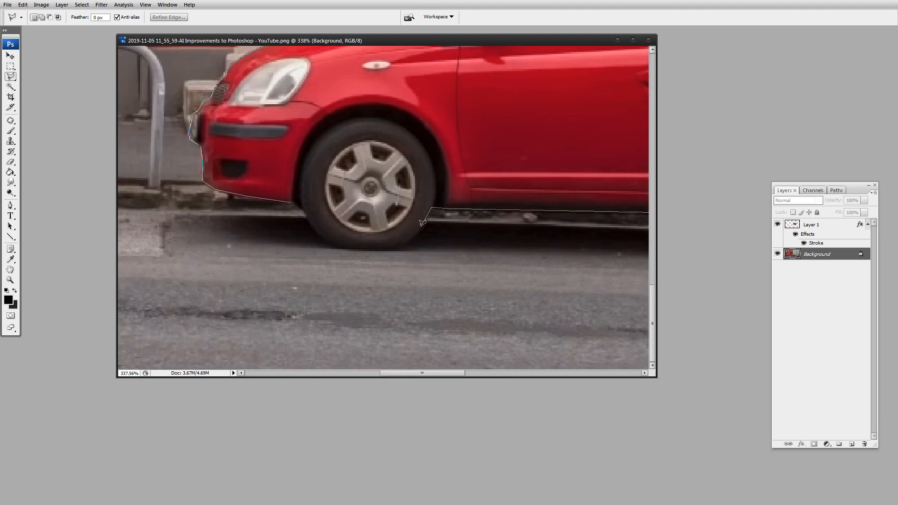
# - Trace around the front tyre and close the lasso outline at its starting point to select the whole car
pyautogui.click(407, 238)
pyautogui.click(387, 248)
pyautogui.click(354, 249)
pyautogui.click(333, 244)
pyautogui.click(310, 227)
pyautogui.click(305, 209)
pyautogui.click(292, 201)
pyautogui.scroll(3, 391, 210)
pyautogui.hscroll(4, 391, 210)
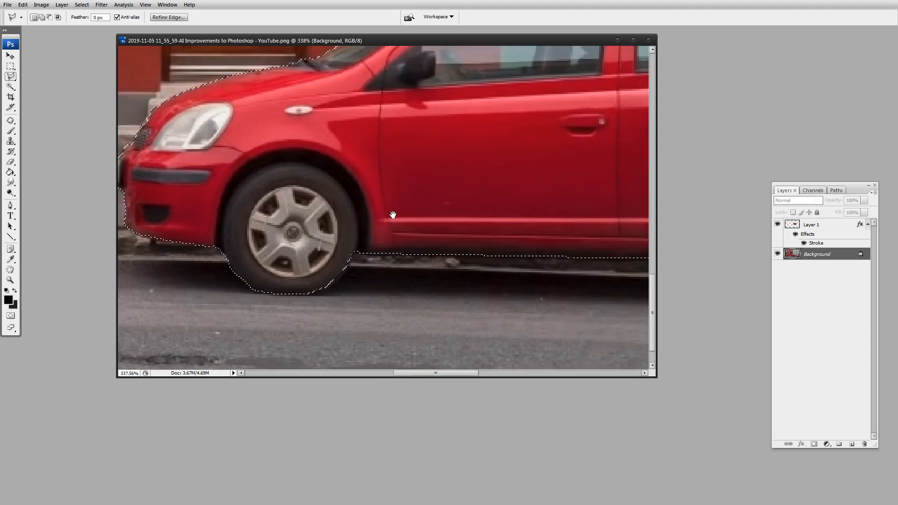
# - Copy the selected car to a new layer and hide the Background to inspect the cutout at 200% zoom
pyautogui.rightClick(424, 158)
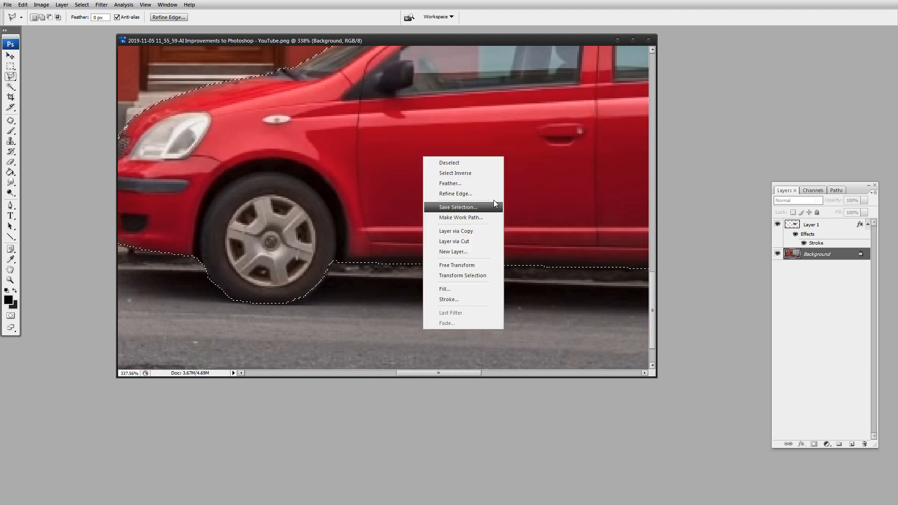
pyautogui.click(472, 232)
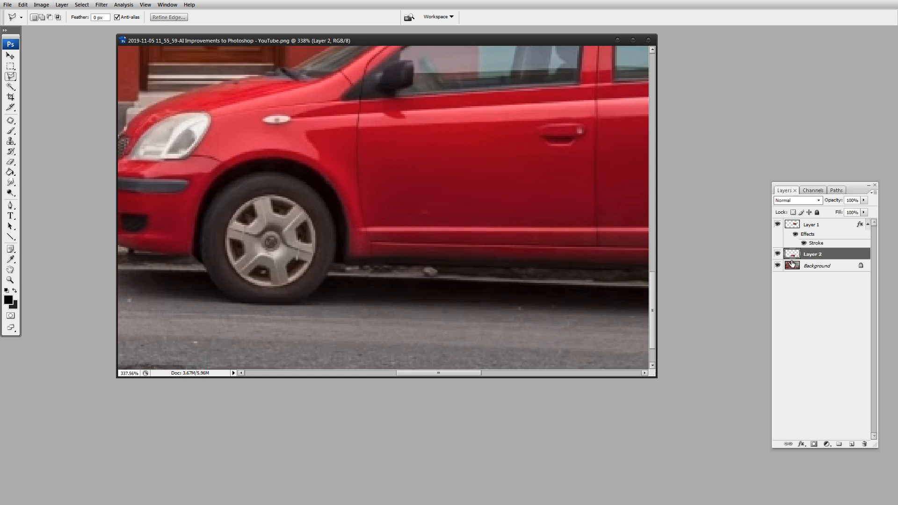
pyautogui.click(778, 265)
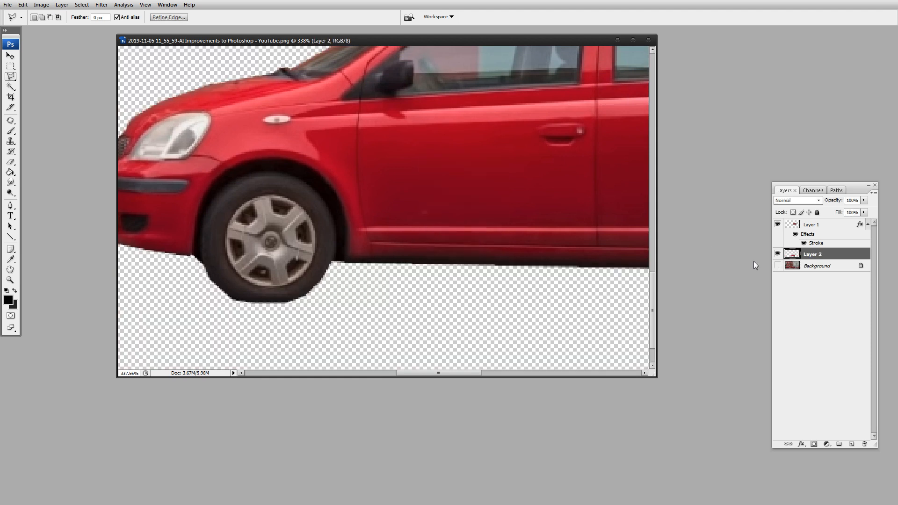
pyautogui.doubleClick(10, 279)
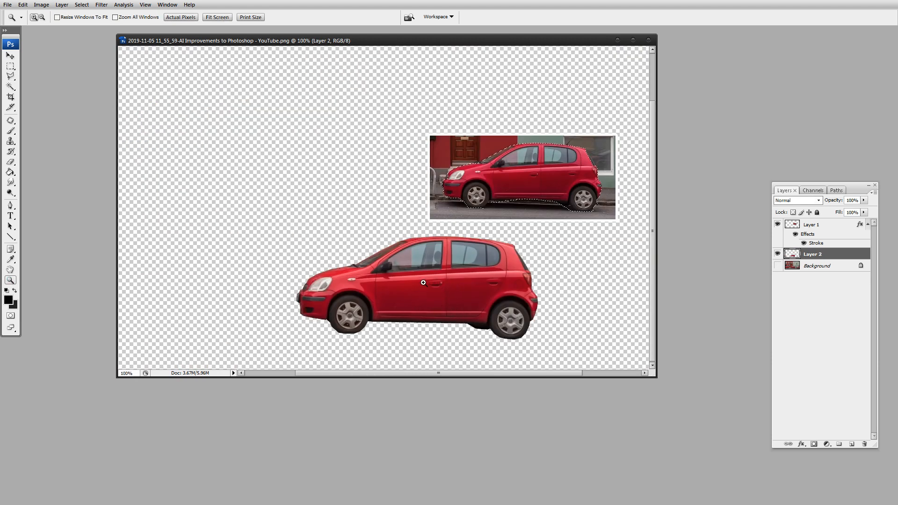
pyautogui.click(423, 283)
pyautogui.moveTo(398, 250); pyautogui.dragTo(462, 238)
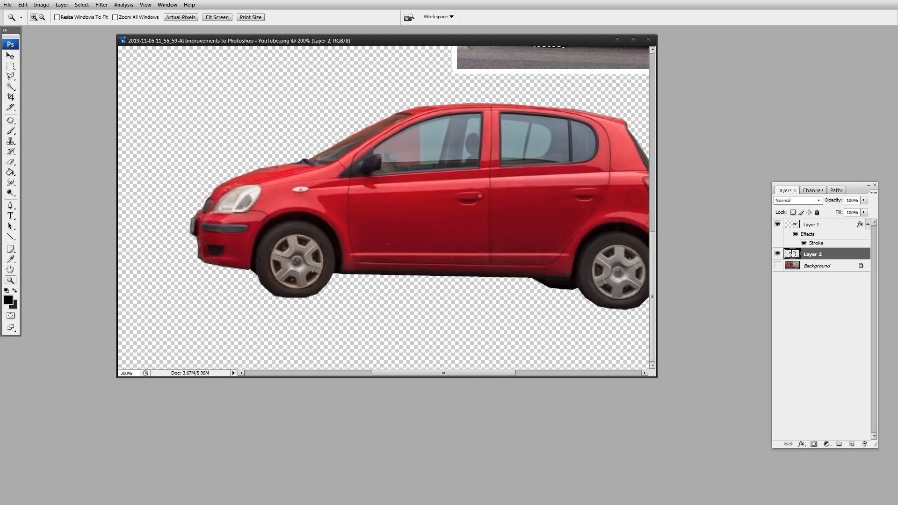
# - Load the outline of Layer 2 as a selection, hide that layer, and make the Background visible and active
pyautogui.keyDown('ctrl'); pyautogui.click(792, 253); pyautogui.keyUp('ctrl')
pyautogui.click(778, 254)
pyautogui.click(777, 266)
pyautogui.click(796, 267)
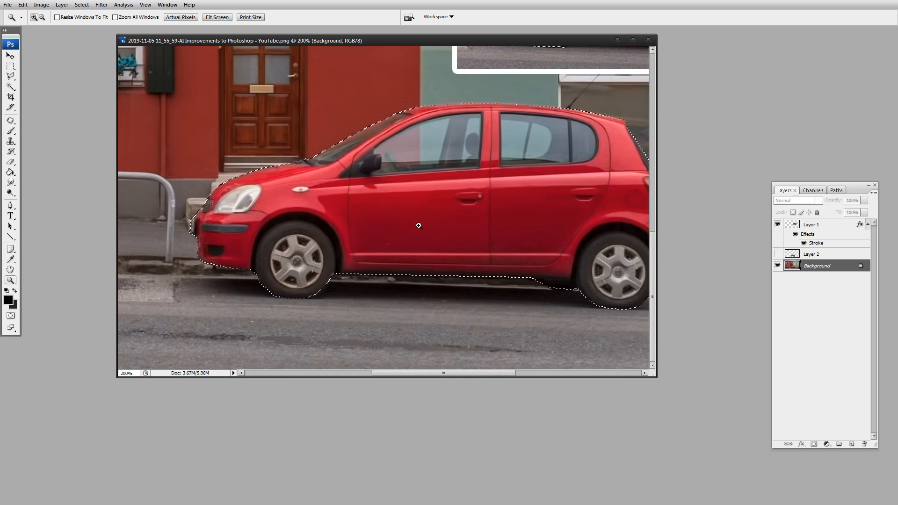
# - Refine the car selection's edge with Radius 0 px, Smooth about 55 and Feather 0 px
pyautogui.click(103, 5)
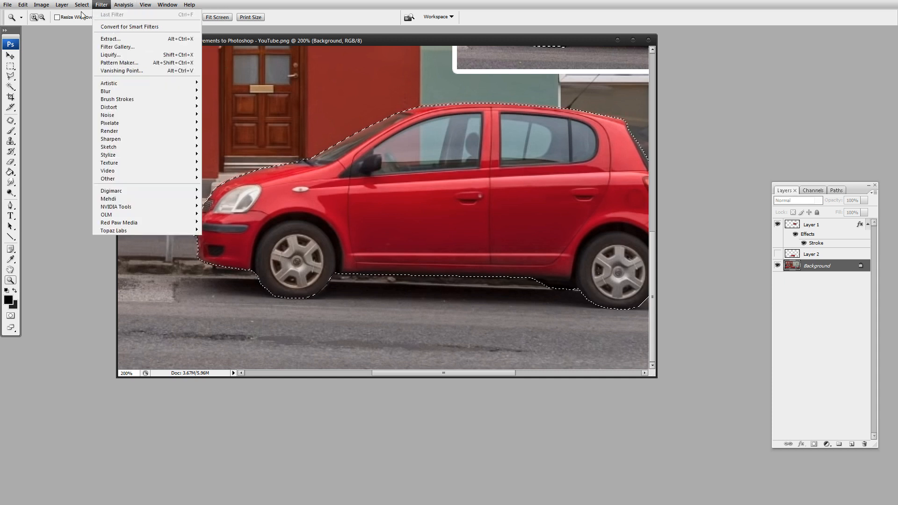
pyautogui.moveTo(82, 6)
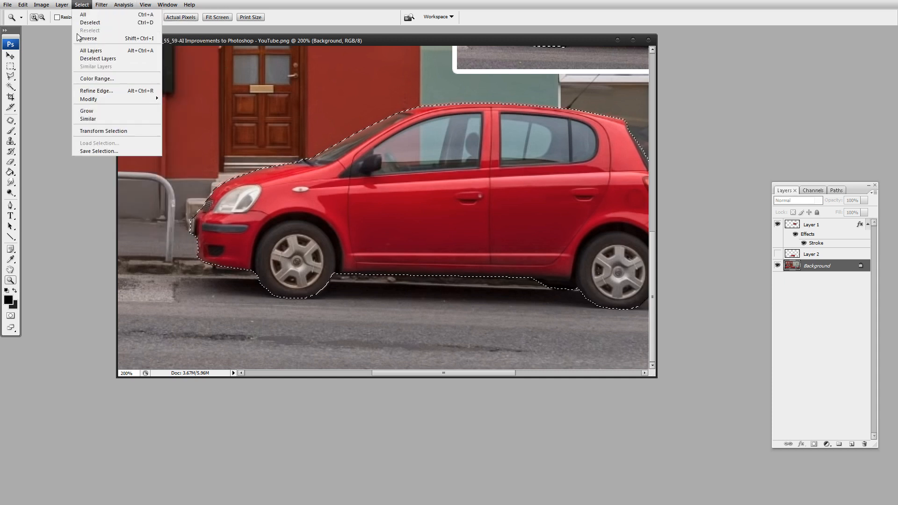
pyautogui.click(97, 90)
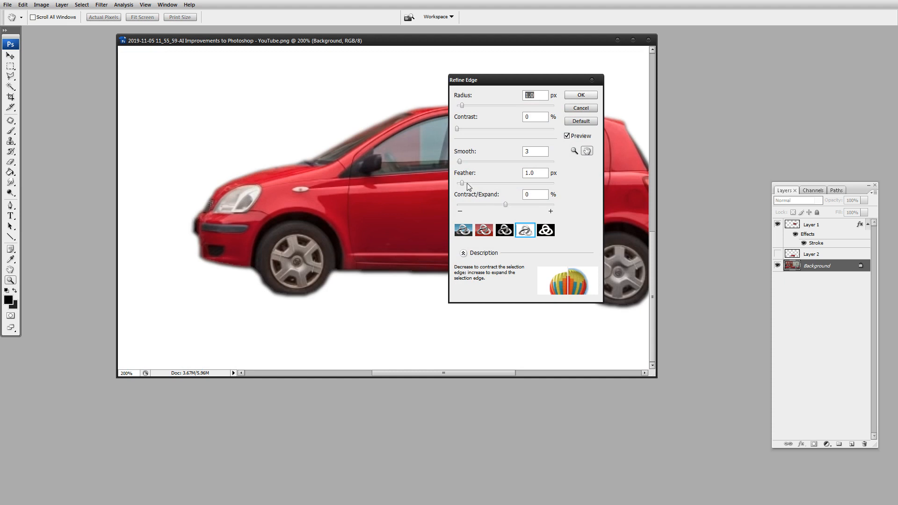
pyautogui.moveTo(462, 183); pyautogui.dragTo(504, 164)
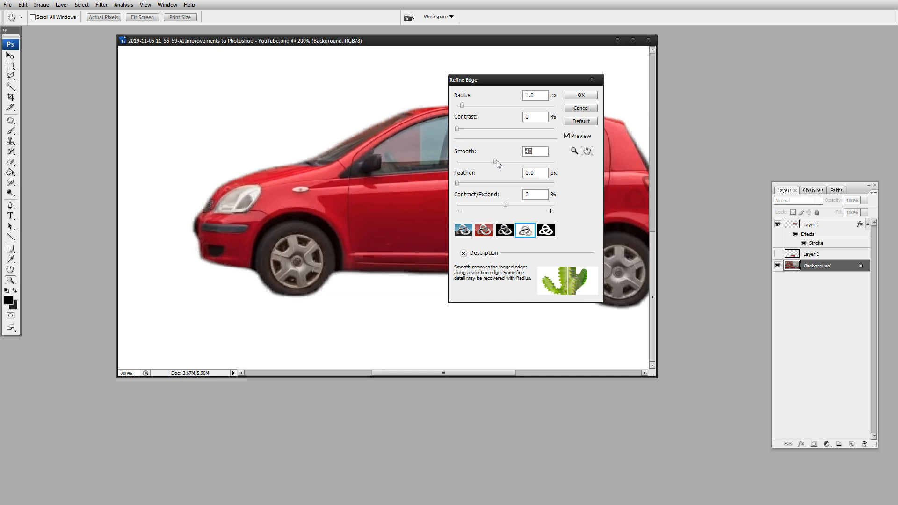
pyautogui.moveTo(495, 161); pyautogui.dragTo(505, 160)
pyautogui.moveTo(486, 161); pyautogui.dragTo(484, 161)
pyautogui.moveTo(462, 105); pyautogui.dragTo(457, 106)
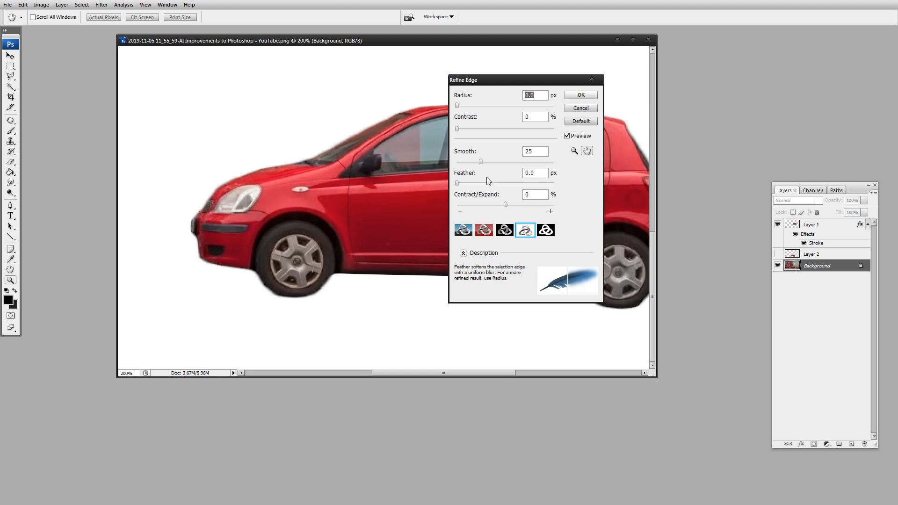
pyautogui.moveTo(503, 163)
pyautogui.mouseDown()
pyautogui.moveTo(521, 161)
pyautogui.moveTo(511, 161)
pyautogui.mouseUp()
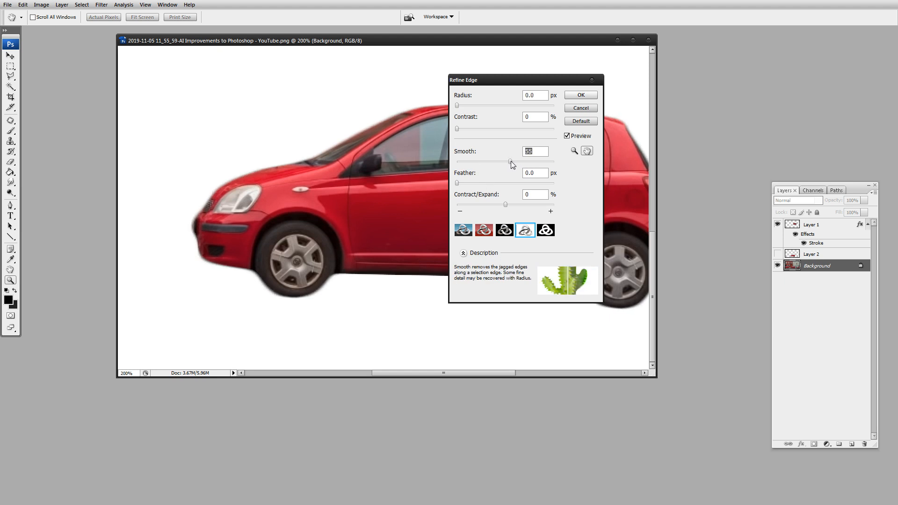
pyautogui.click(570, 95)
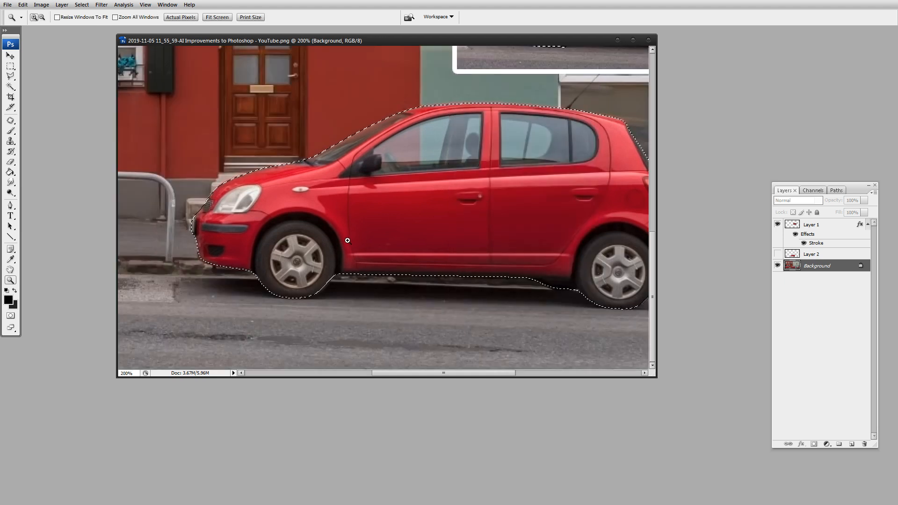
# - Try converting the car selection to a work path at 1.0 pixel tolerance, then undo the conversion
pyautogui.press('m')
pyautogui.rightClick(409, 204)
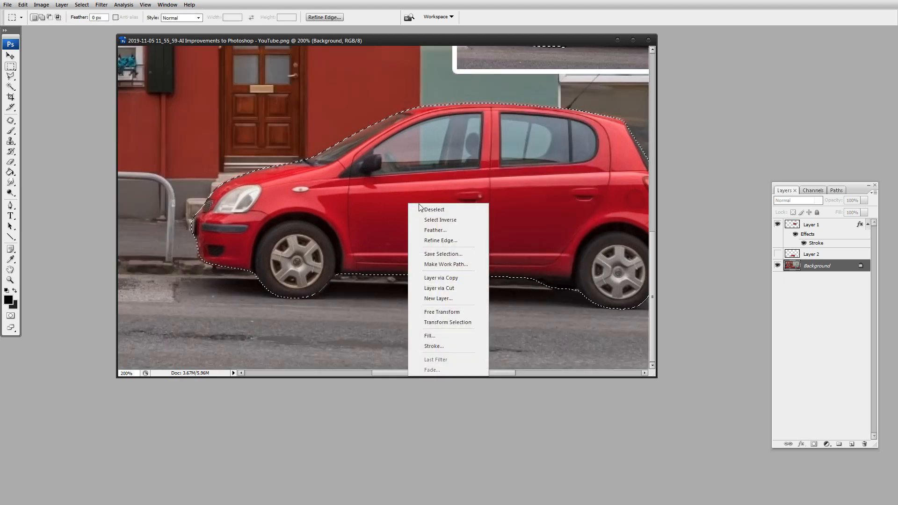
pyautogui.click(446, 264)
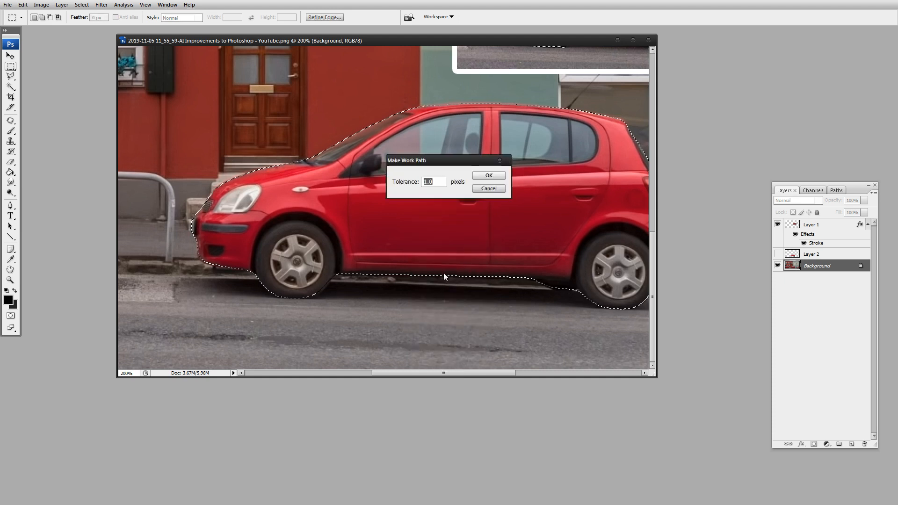
pyautogui.click(489, 176)
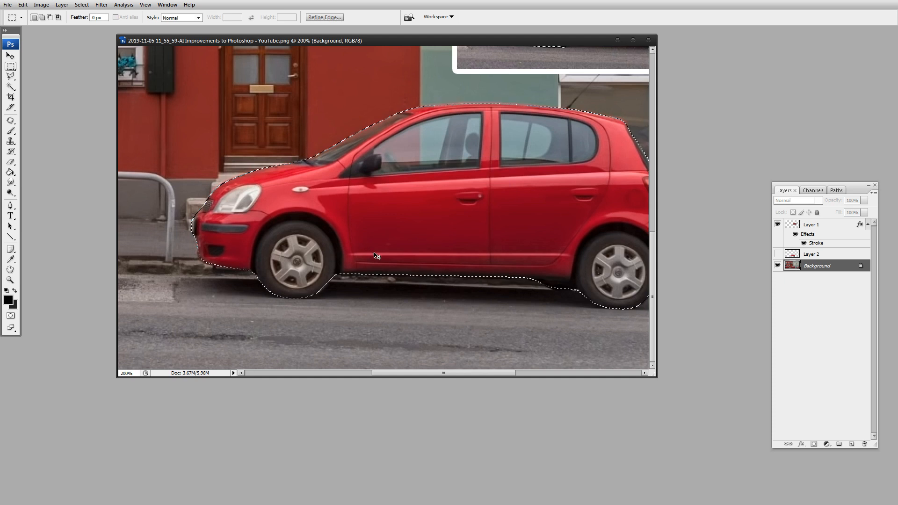
pyautogui.hotkey('ctrl', 'z')
# - Convert the car selection to a work path with an adjusted tolerance and view it in the Paths list with the document window widened
pyautogui.rightClick(387, 196)
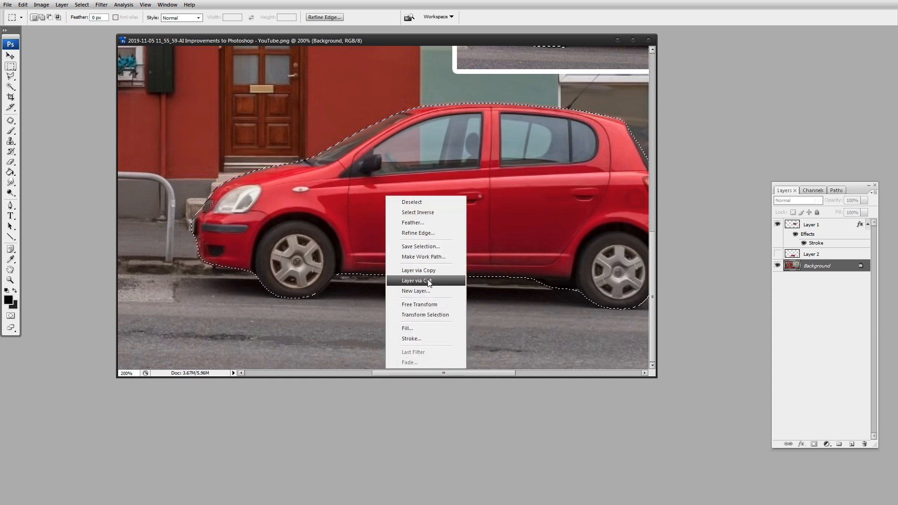
pyautogui.click(428, 257)
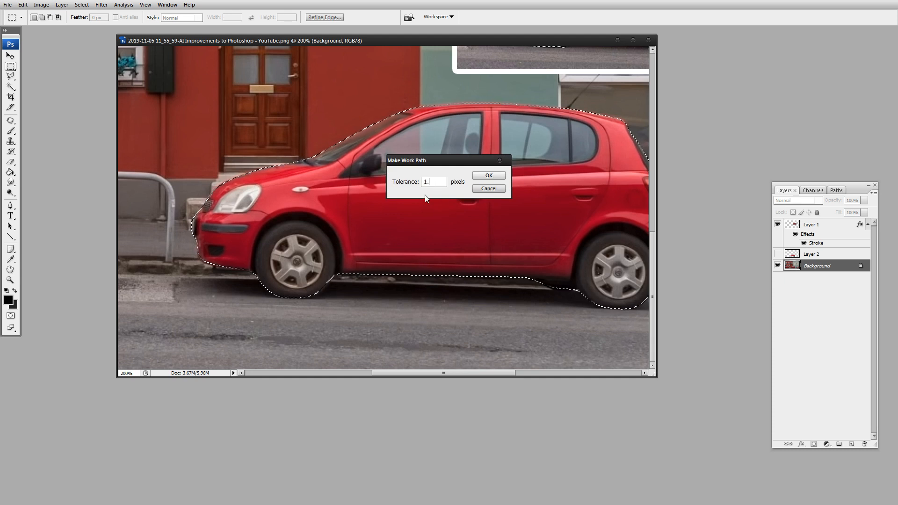
pyautogui.press('Return')
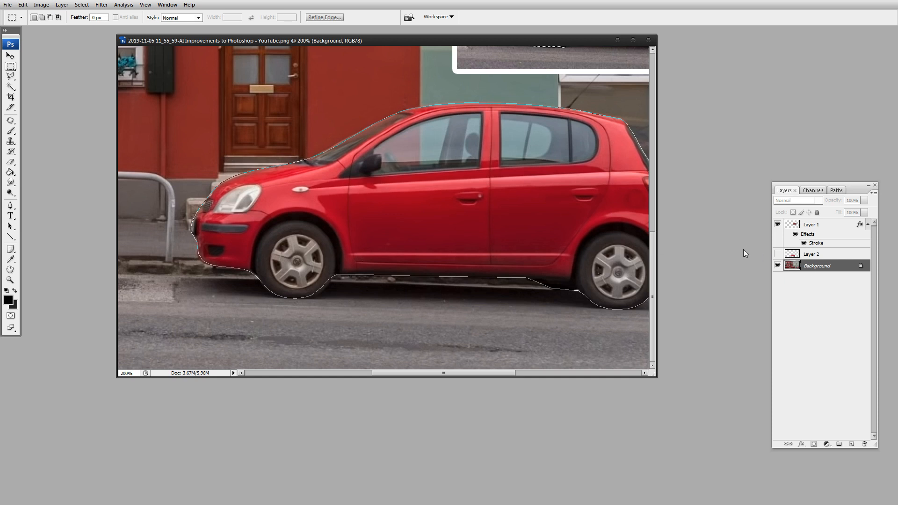
pyautogui.moveTo(656, 245); pyautogui.dragTo(722, 247)
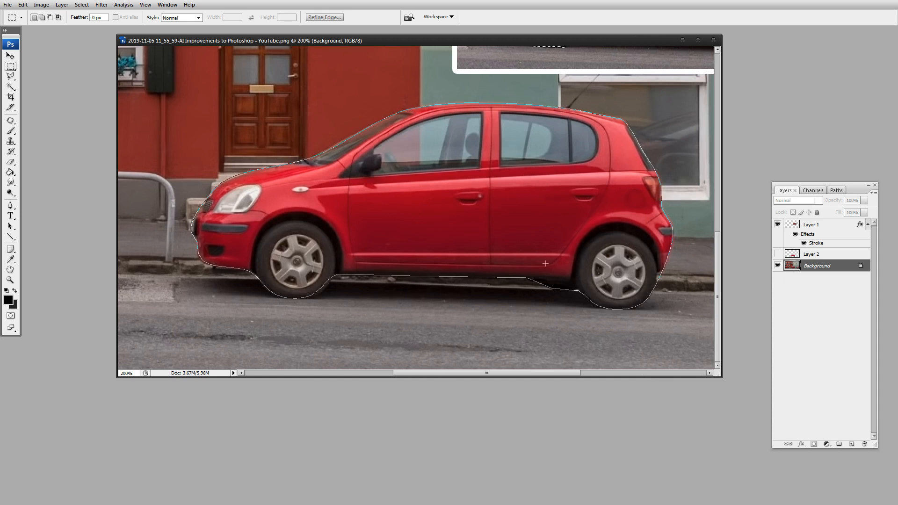
pyautogui.click(835, 191)
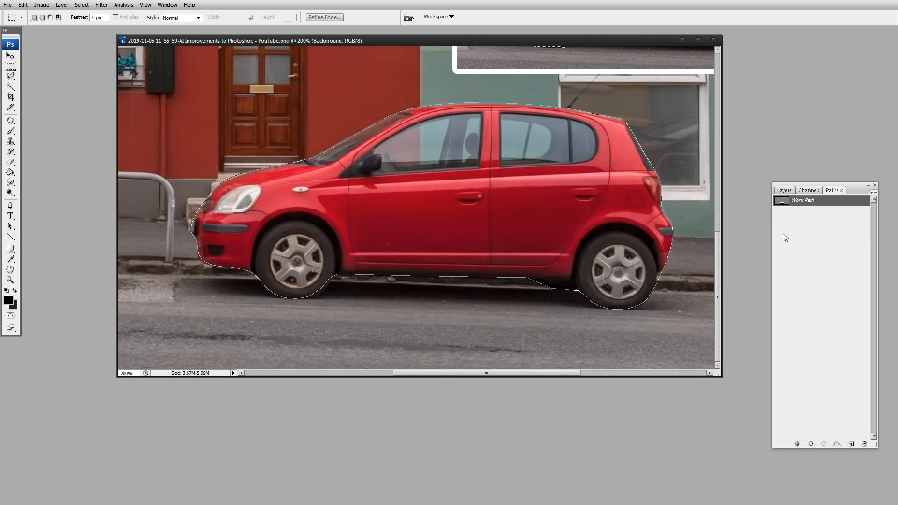
# - Save the work path as Path 1, duplicate it as Path 1 copy, and make Path 1 active
pyautogui.doubleClick(788, 202)
pyautogui.click(498, 177)
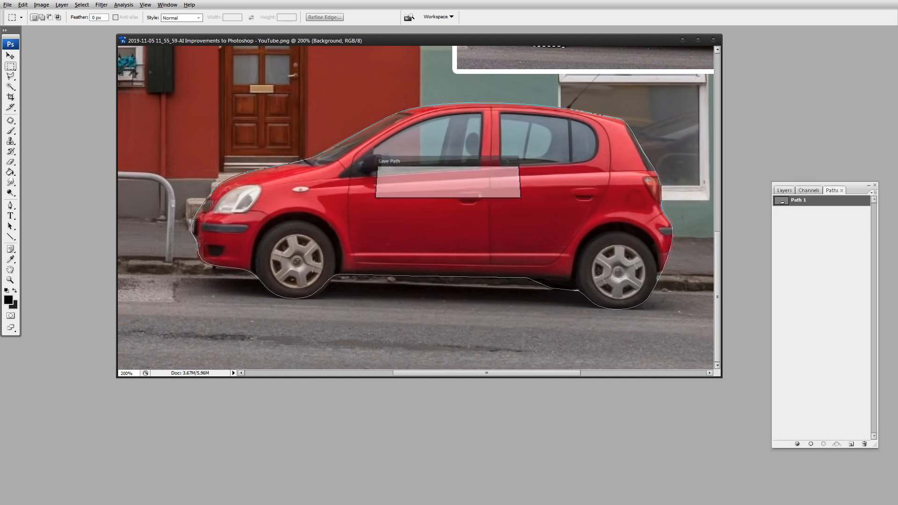
pyautogui.click(780, 202)
pyautogui.click(782, 203)
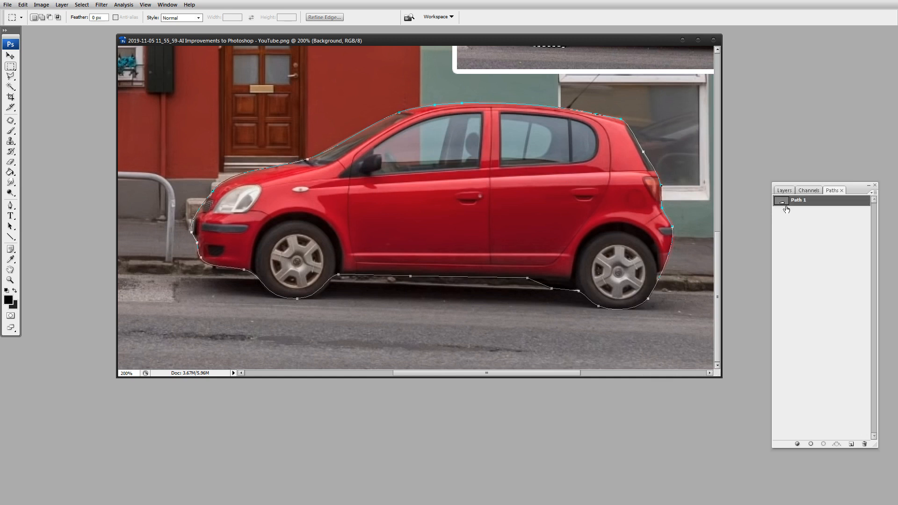
pyautogui.moveTo(782, 203); pyautogui.dragTo(851, 444)
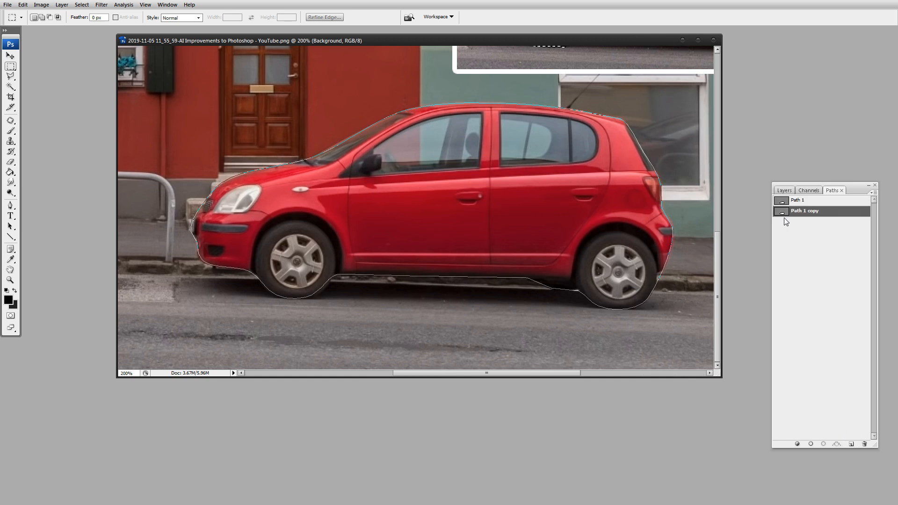
pyautogui.click(784, 202)
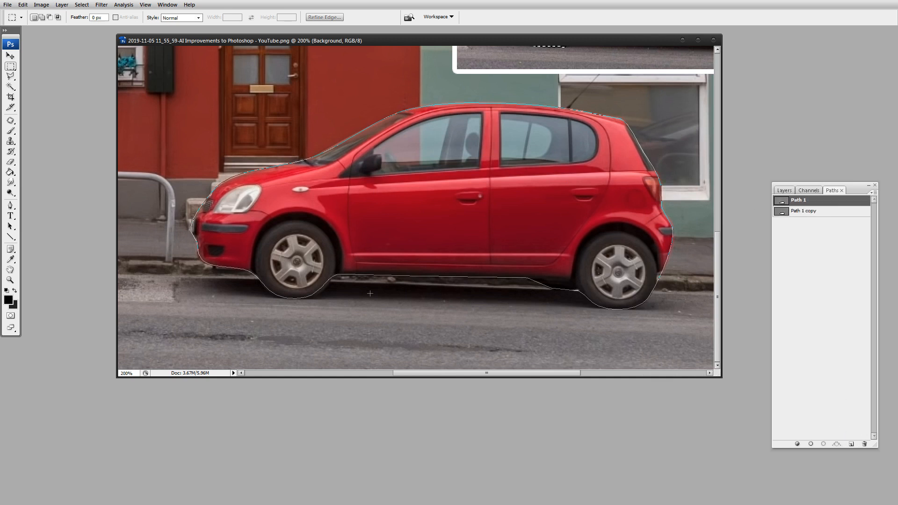
# - Move the Path 1 anchor beneath the front bumper to where the bodywork meets the front tyre, removing the extra anchor beside it
pyautogui.press('p')
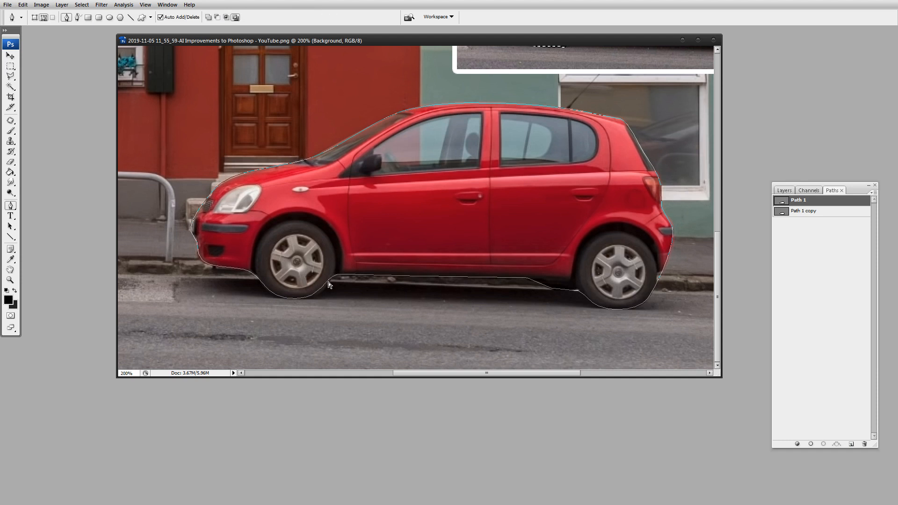
pyautogui.click(326, 287)
pyautogui.press('z')
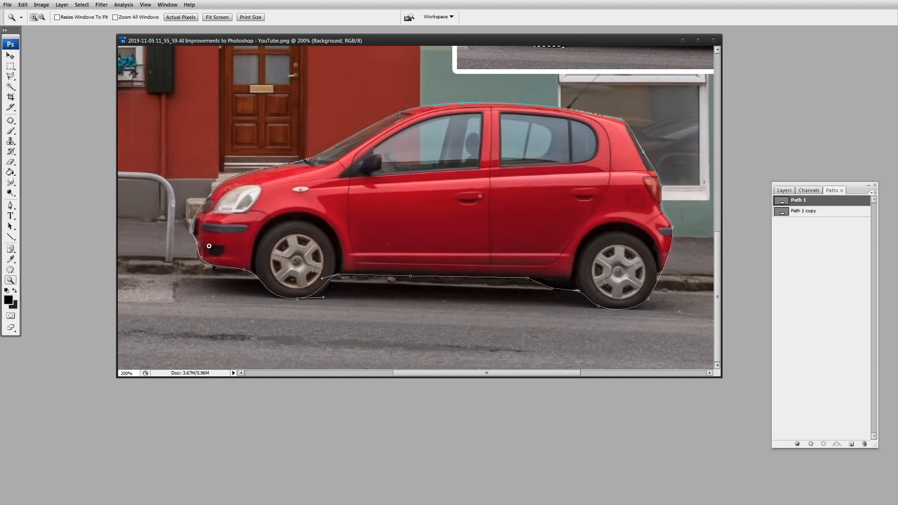
pyautogui.moveTo(236, 253); pyautogui.dragTo(341, 324)
pyautogui.moveTo(391, 262); pyautogui.dragTo(440, 297)
pyautogui.press('p')
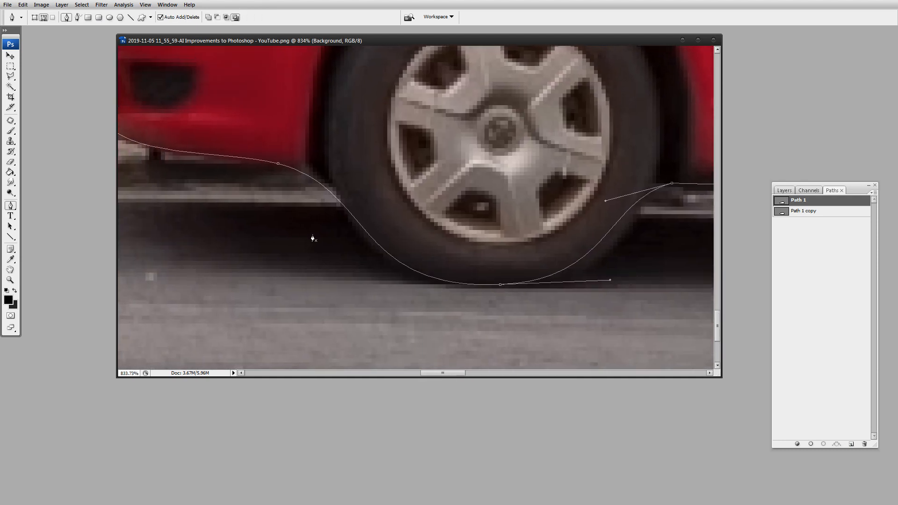
pyautogui.moveTo(280, 164); pyautogui.dragTo(313, 171)
pyautogui.moveTo(410, 196); pyautogui.dragTo(361, 232)
pyautogui.moveTo(313, 174); pyautogui.dragTo(326, 174)
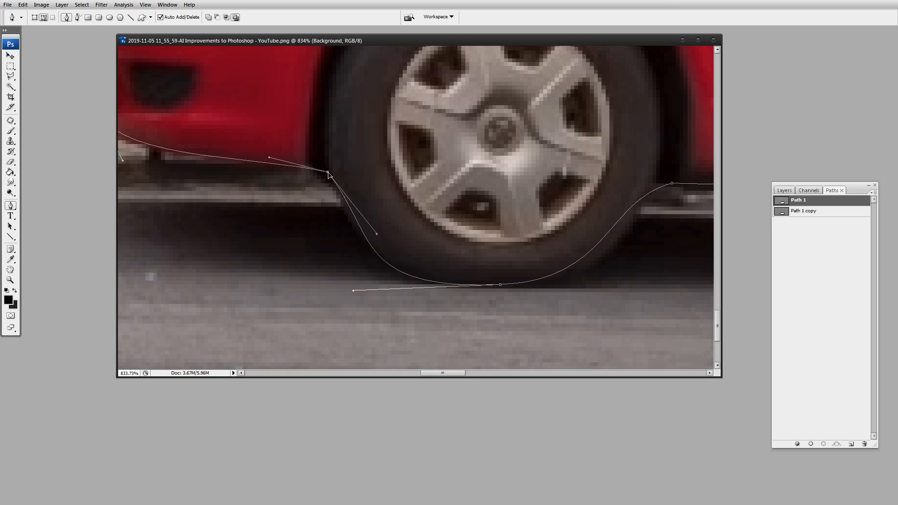
# - Shape the curve around the front half of the front tyre and fit the anchor at its lowest point to the road contact
pyautogui.moveTo(378, 234); pyautogui.dragTo(348, 201)
pyautogui.moveTo(502, 286); pyautogui.dragTo(355, 284)
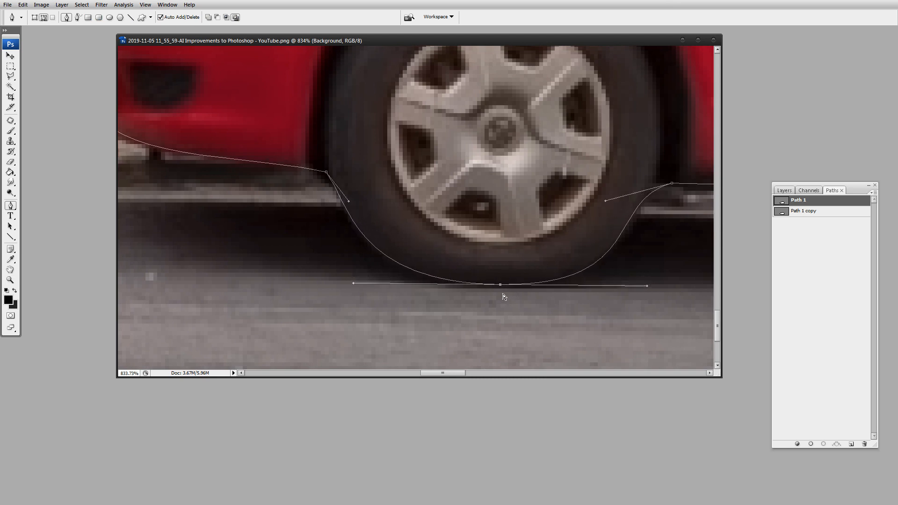
pyautogui.moveTo(500, 284); pyautogui.dragTo(495, 286)
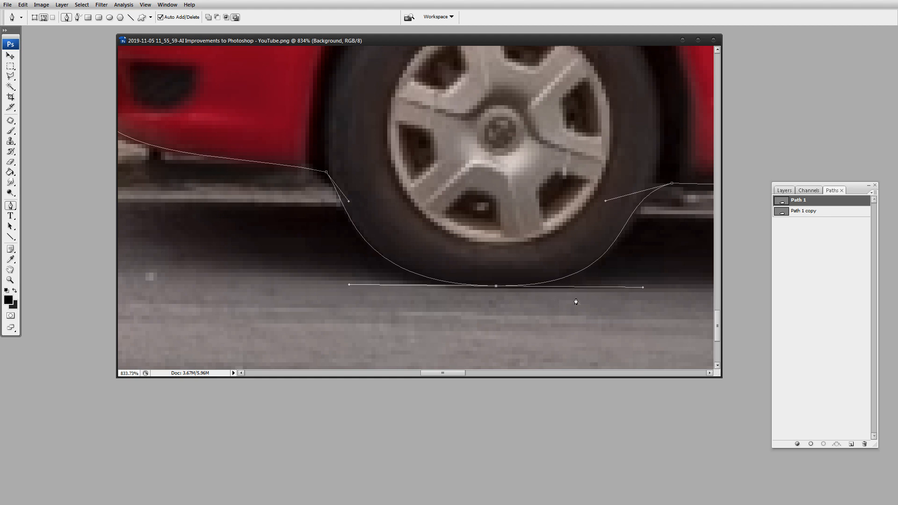
# - Move the anchor behind the front wheel against the tyre, steepen its curve handle, and undo the stray path edit
pyautogui.hscroll(6, 523, 307)
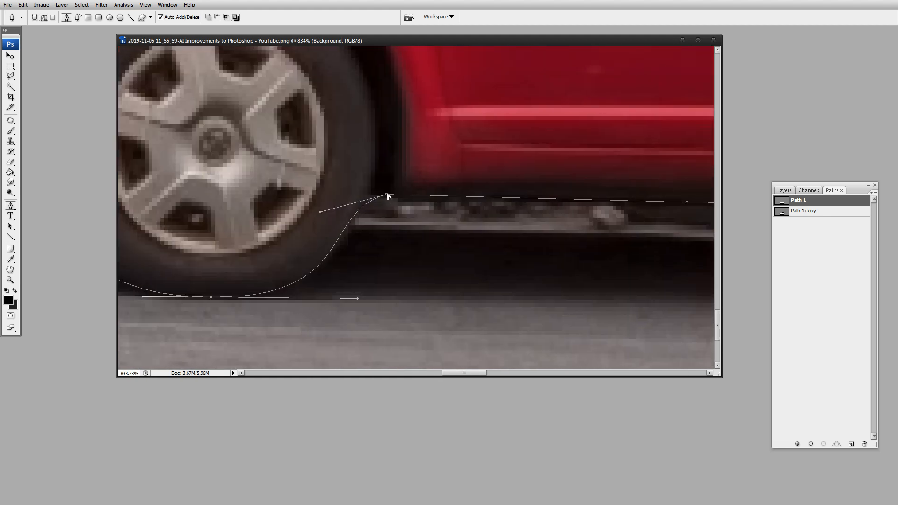
pyautogui.moveTo(386, 195); pyautogui.dragTo(369, 194)
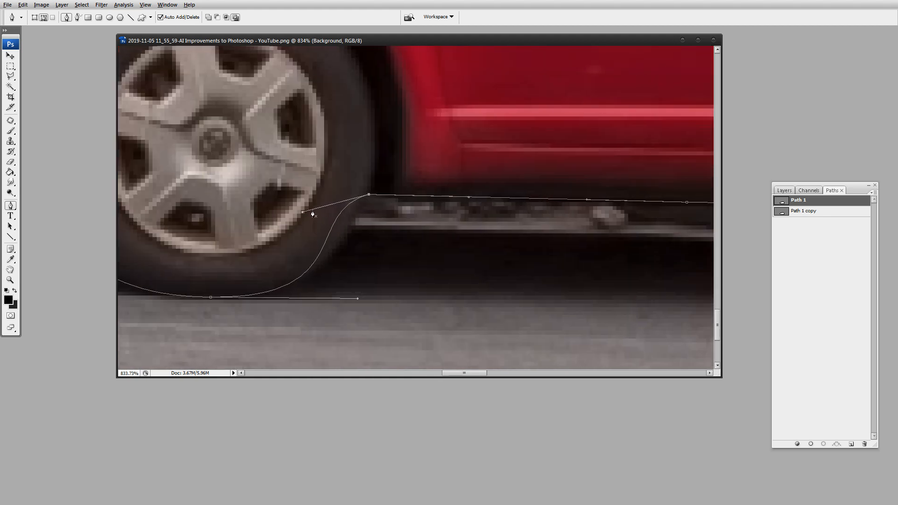
pyautogui.moveTo(304, 213); pyautogui.dragTo(354, 233)
pyautogui.moveTo(277, 279); pyautogui.dragTo(399, 255)
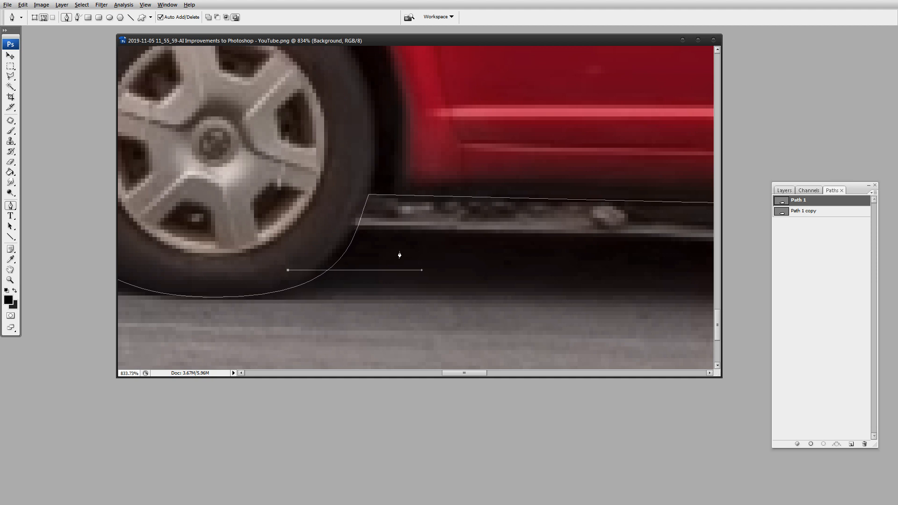
pyautogui.hotkey('ctrl', 'z')
# - Shorten the rearward handle of the front tyre's lowest anchor so the curve follows the back of the tyre
pyautogui.keyDown('ctrl'); pyautogui.click(211, 298); pyautogui.keyUp('ctrl')
pyautogui.keyDown('ctrl'); pyautogui.click(353, 300); pyautogui.keyUp('ctrl')
pyautogui.moveTo(192, 267); pyautogui.dragTo(240, 333)
pyautogui.keyDown('ctrl'); pyautogui.click(211, 298); pyautogui.keyUp('ctrl')
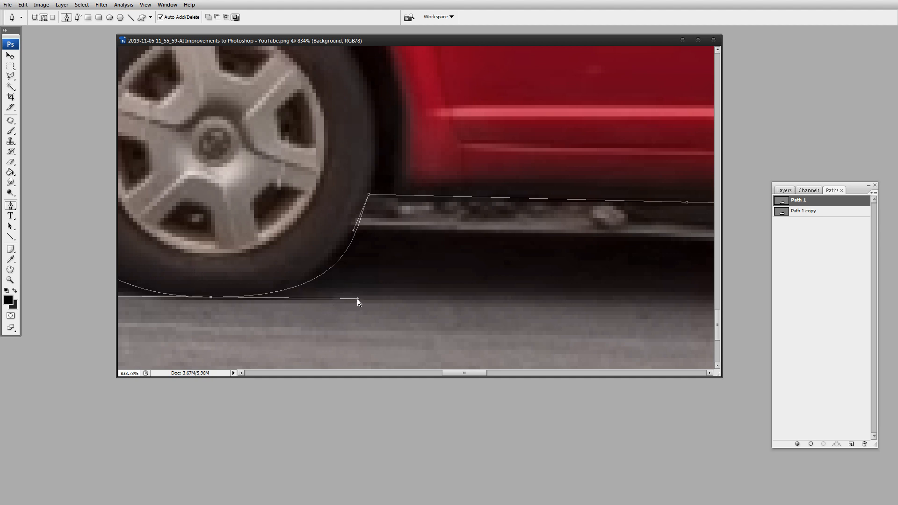
pyautogui.moveTo(358, 300); pyautogui.dragTo(323, 300)
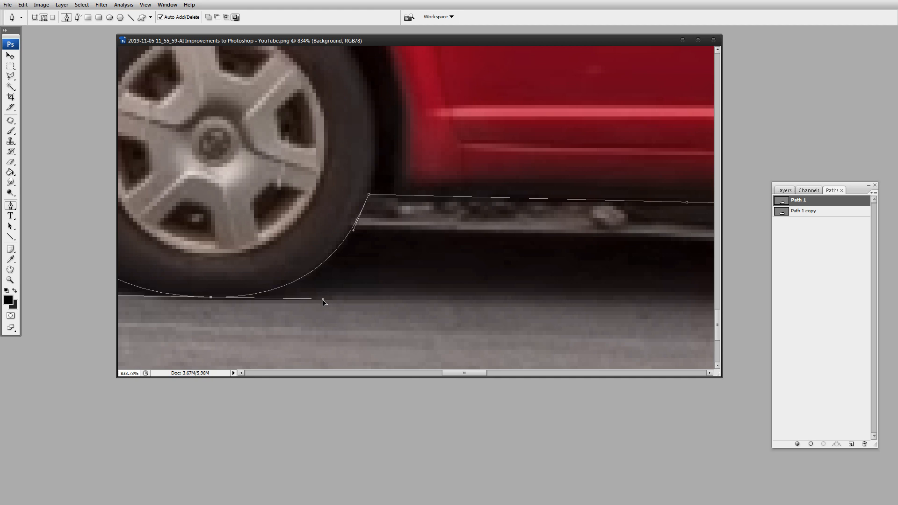
pyautogui.moveTo(284, 255); pyautogui.dragTo(535, 231)
pyautogui.hotkey('ctrl', 'z')
pyautogui.moveTo(291, 245); pyautogui.dragTo(559, 244)
pyautogui.hotkey('ctrl', 'z')
pyautogui.hotkey('alt', 'space')
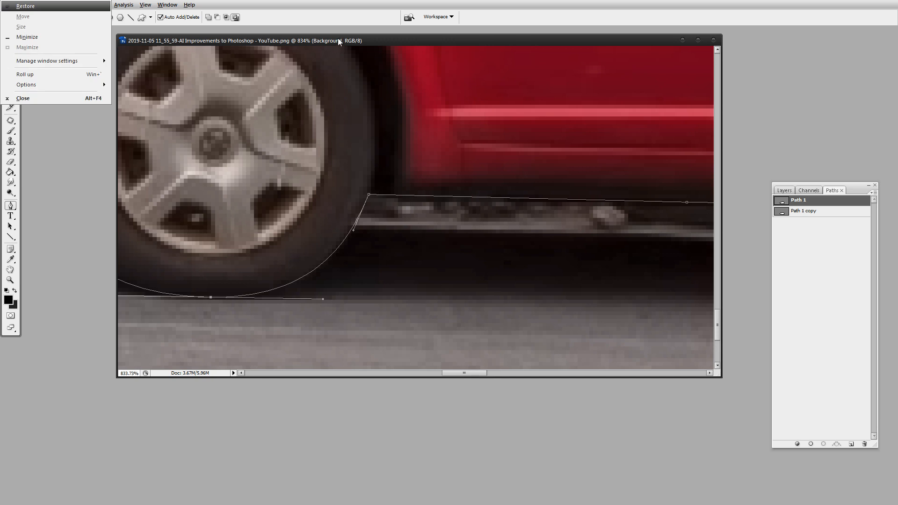
# - Move the path anchor between the rear bumper and rear tyre inward to the tyre's edge
pyautogui.moveTo(338, 40); pyautogui.dragTo(344, 36)
pyautogui.moveTo(262, 214); pyautogui.dragTo(413, 236)
pyautogui.click(10, 280)
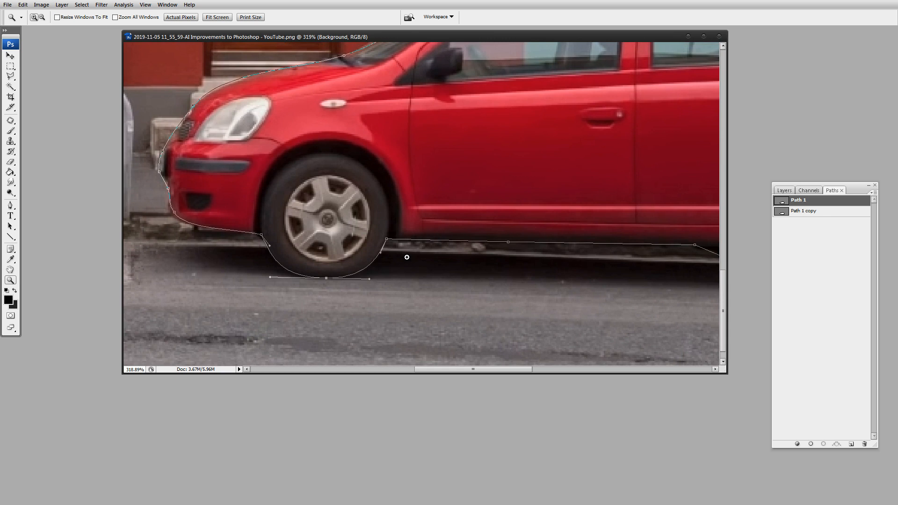
pyautogui.moveTo(571, 263); pyautogui.dragTo(412, 253)
pyautogui.moveTo(588, 268); pyautogui.dragTo(382, 284)
pyautogui.press('p')
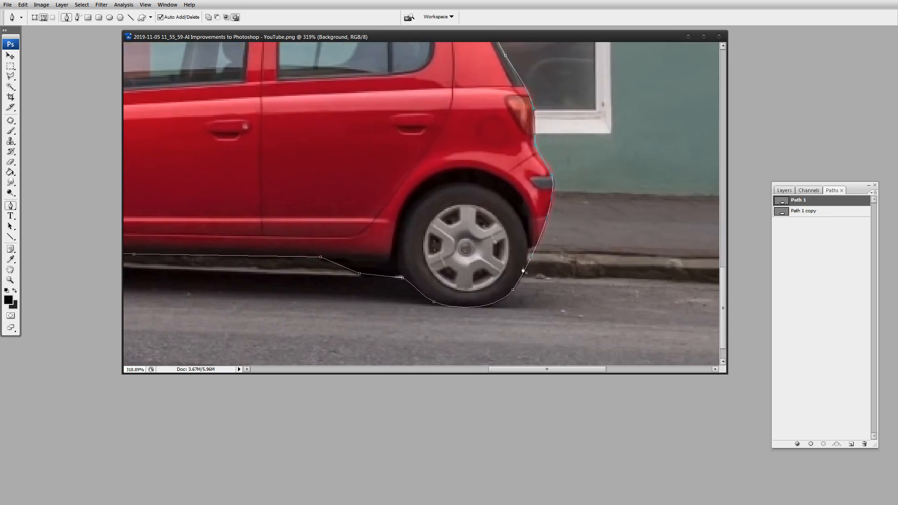
pyautogui.click(533, 253)
pyautogui.moveTo(535, 253); pyautogui.dragTo(530, 250)
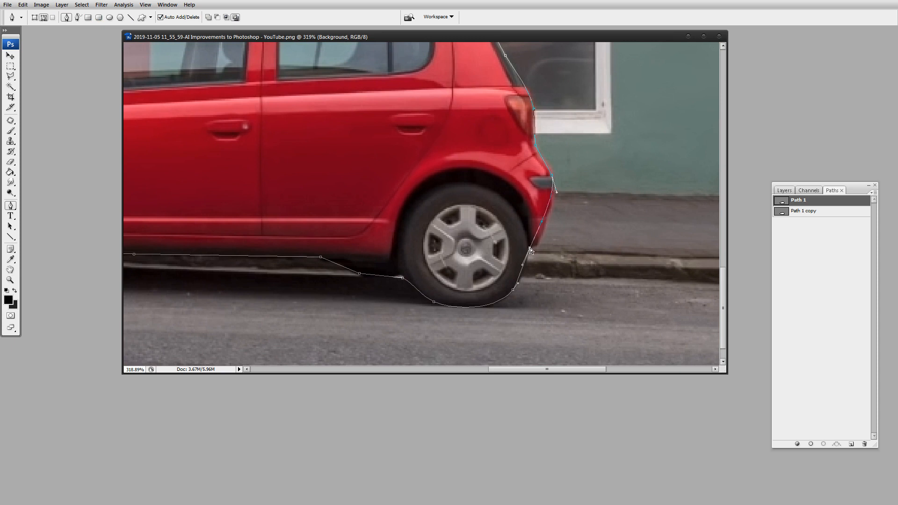
# - Add an anchor at the rear tyre's lowest point and delete the two anchors flanking it
pyautogui.click(465, 308)
pyautogui.keyDown('ctrl'); pyautogui.click(434, 303); pyautogui.keyUp('ctrl')
pyautogui.keyDown('ctrl'); pyautogui.click(513, 291); pyautogui.keyUp('ctrl')
pyautogui.click(434, 303)
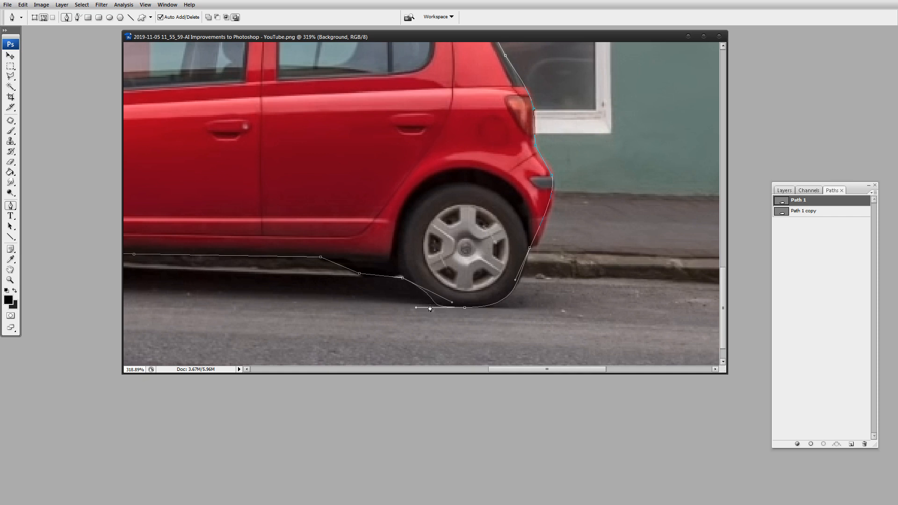
# - Fit the curve to the rear tyre by adjusting its front junction, lowest anchor and rear-side handle
pyautogui.keyDown('ctrl'); pyautogui.click(400, 275); pyautogui.keyUp('ctrl')
pyautogui.moveTo(399, 274); pyautogui.dragTo(400, 277)
pyautogui.moveTo(449, 300); pyautogui.dragTo(412, 289)
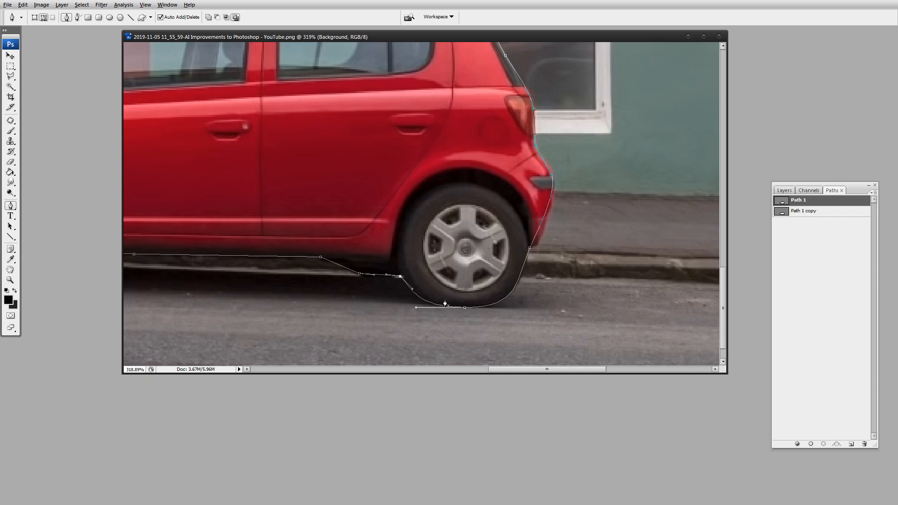
pyautogui.click(530, 249)
pyautogui.moveTo(516, 281); pyautogui.dragTo(521, 286)
pyautogui.moveTo(466, 309)
pyautogui.mouseDown()
pyautogui.moveTo(425, 309)
pyautogui.moveTo(467, 309)
pyautogui.mouseUp()
pyautogui.moveTo(522, 287); pyautogui.dragTo(525, 285)
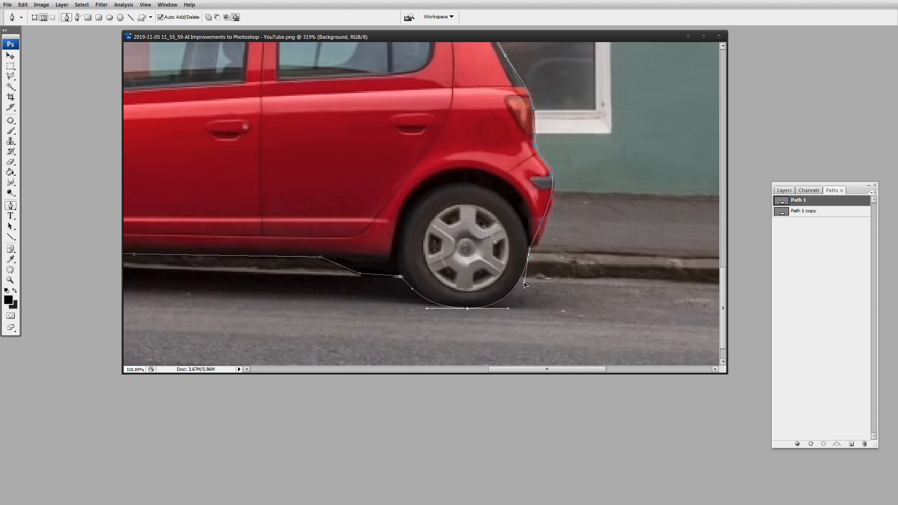
# - Fit the path to the rear bumper by adjusting its lower corner and the anchor beside the black trim
pyautogui.click(544, 222)
pyautogui.moveTo(543, 223); pyautogui.dragTo(537, 246)
pyautogui.moveTo(553, 176); pyautogui.dragTo(551, 181)
# - Adjust the path anchors at the rear roof corner and along the roofline to follow the car's upper edge
pyautogui.scroll(5, 643, 253)
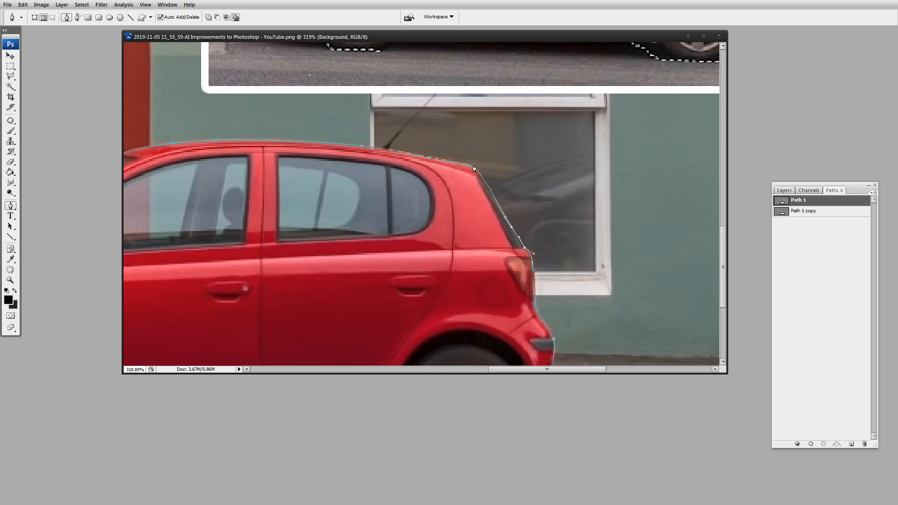
pyautogui.moveTo(470, 167); pyautogui.dragTo(469, 165)
pyautogui.press('alt')
pyautogui.moveTo(246, 369); pyautogui.dragTo(246, 369)
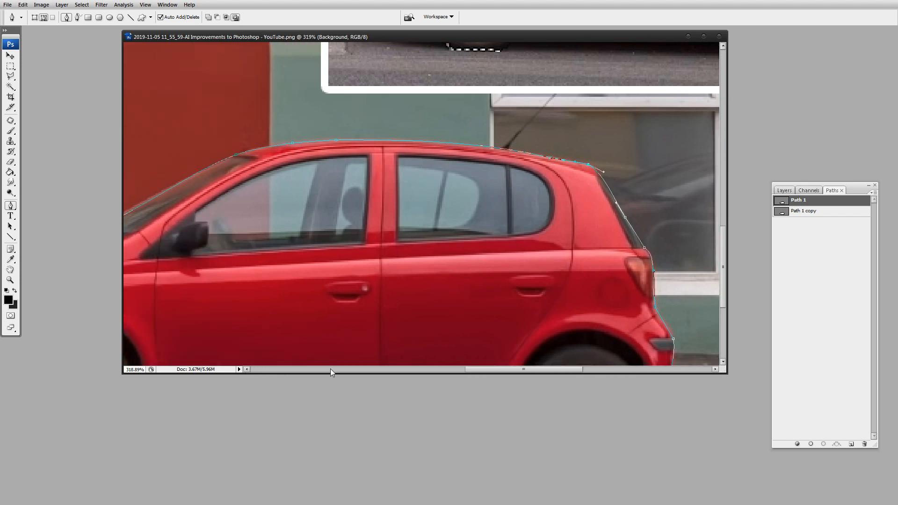
pyautogui.click(398, 143)
pyautogui.moveTo(337, 142); pyautogui.dragTo(314, 146)
# - Refine the path along the windscreen base and the front curve of the bonnet
pyautogui.moveTo(556, 372); pyautogui.dragTo(499, 370)
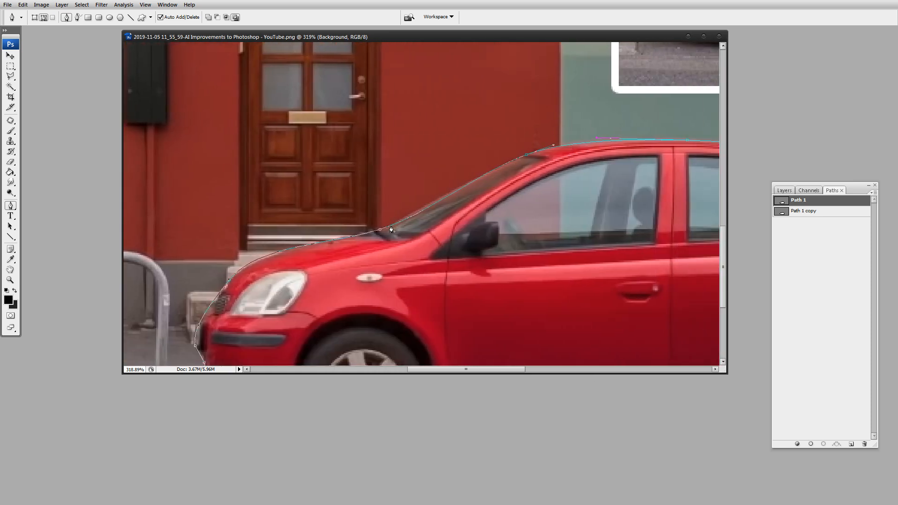
pyautogui.moveTo(389, 229); pyautogui.dragTo(430, 206)
pyautogui.keyDown('ctrl'); pyautogui.click(245, 268); pyautogui.keyUp('ctrl')
pyautogui.moveTo(256, 244); pyautogui.dragTo(254, 249)
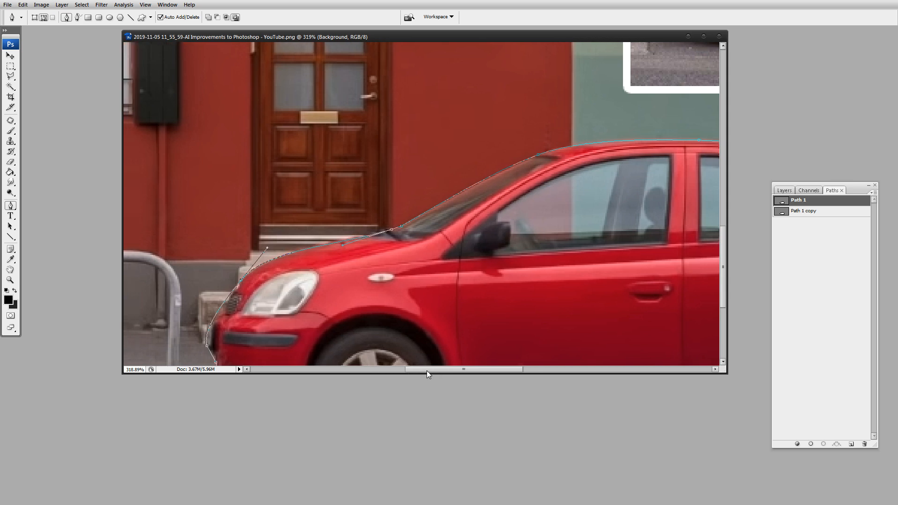
# - Reshape the path around the front grille and number plate by adding and repositioning anchors
pyautogui.moveTo(426, 370); pyautogui.dragTo(393, 369)
pyautogui.moveTo(723, 234); pyautogui.dragTo(722, 260)
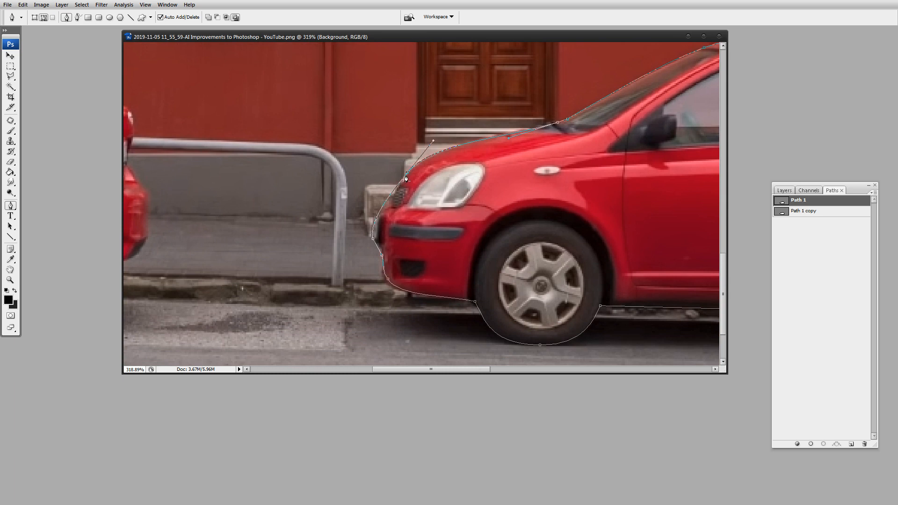
pyautogui.click(385, 205)
pyautogui.moveTo(387, 205); pyautogui.dragTo(391, 204)
pyautogui.click(373, 239)
pyautogui.moveTo(364, 241); pyautogui.dragTo(374, 214)
pyautogui.click(380, 221)
pyautogui.moveTo(379, 217); pyautogui.dragTo(377, 217)
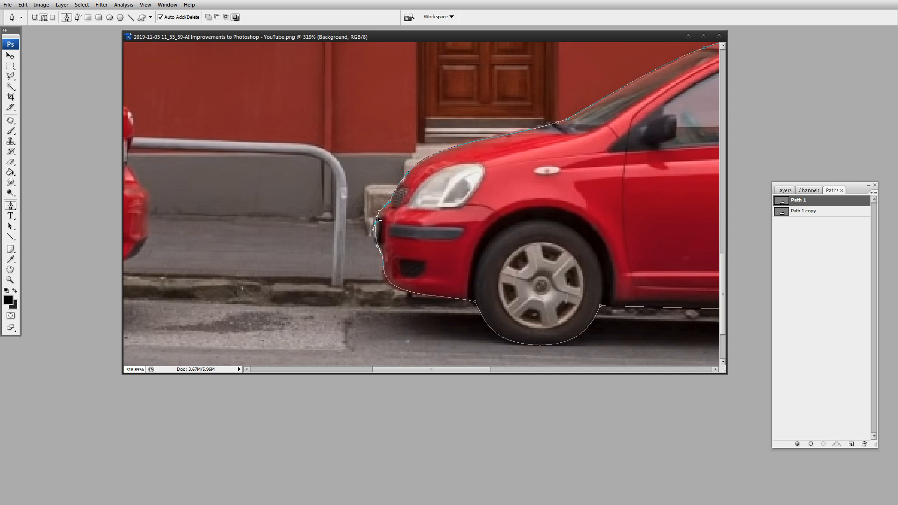
# - Adjust the path below the number plate and around the lower corner of the front bumper
pyautogui.click(378, 247)
pyautogui.moveTo(378, 246); pyautogui.dragTo(376, 246)
pyautogui.click(387, 282)
pyautogui.moveTo(396, 301); pyautogui.dragTo(393, 297)
# - Examine the edited Path 1 around the whole car at 200% zoom
pyautogui.click(809, 269)
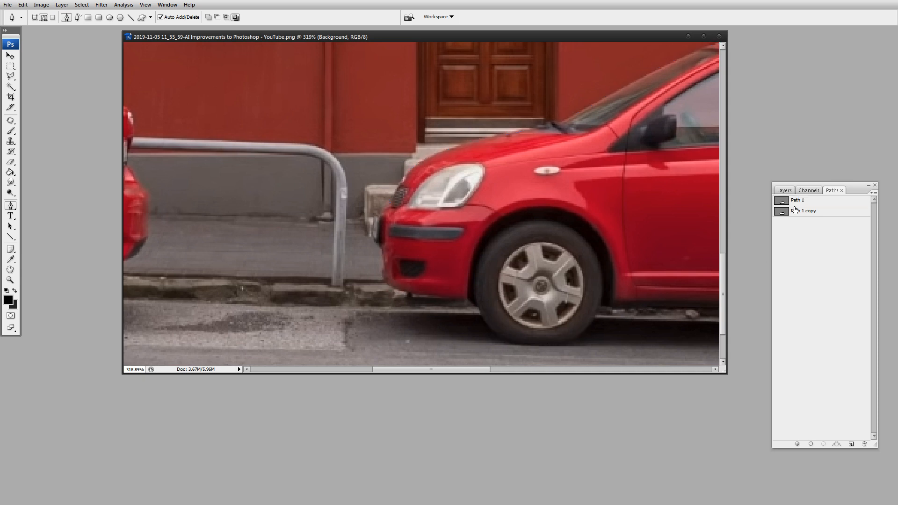
pyautogui.click(795, 200)
pyautogui.doubleClick(11, 280)
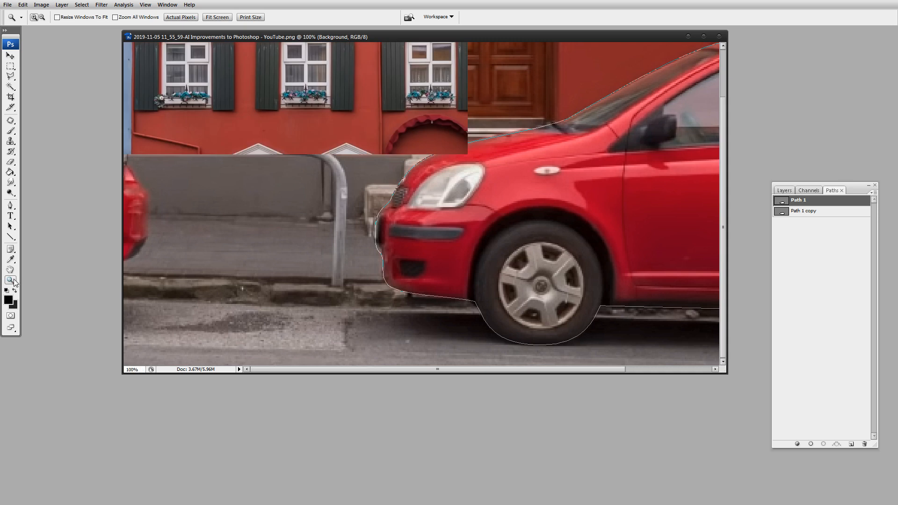
pyautogui.click(541, 302)
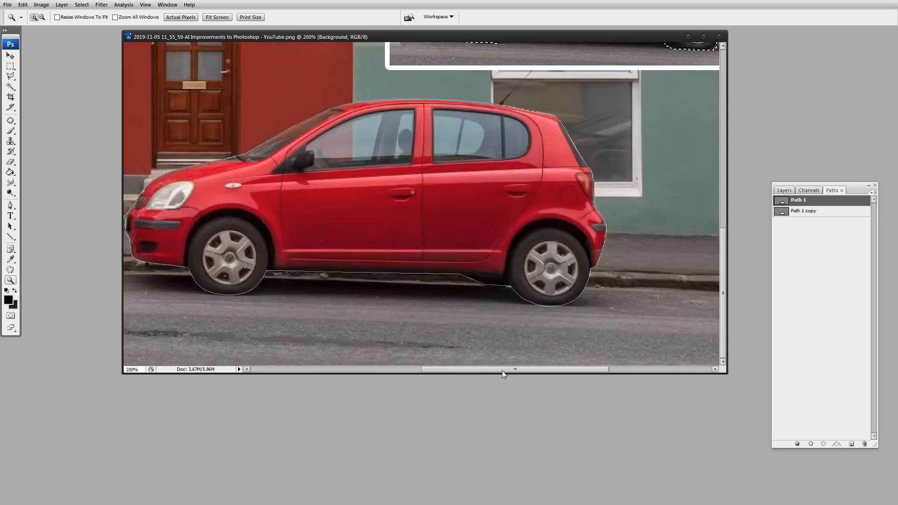
pyautogui.moveTo(502, 369); pyautogui.dragTo(476, 370)
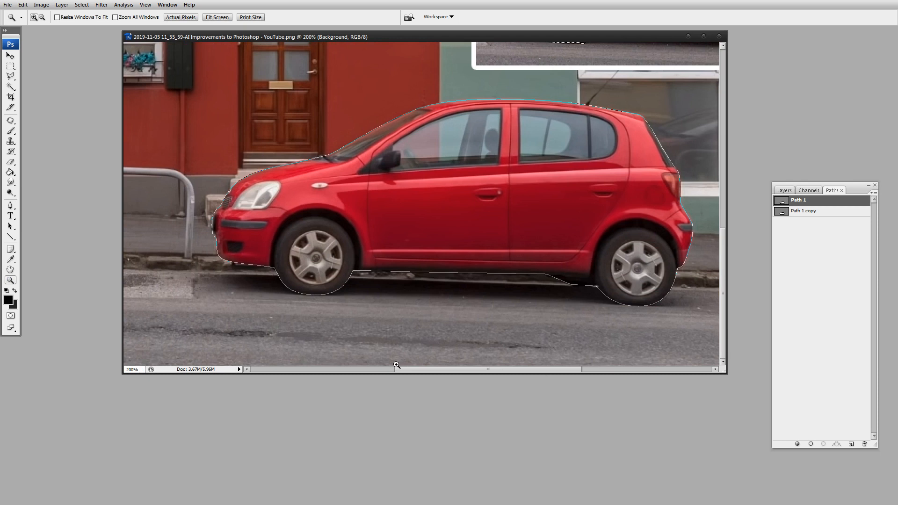
pyautogui.moveTo(434, 368); pyautogui.dragTo(440, 367)
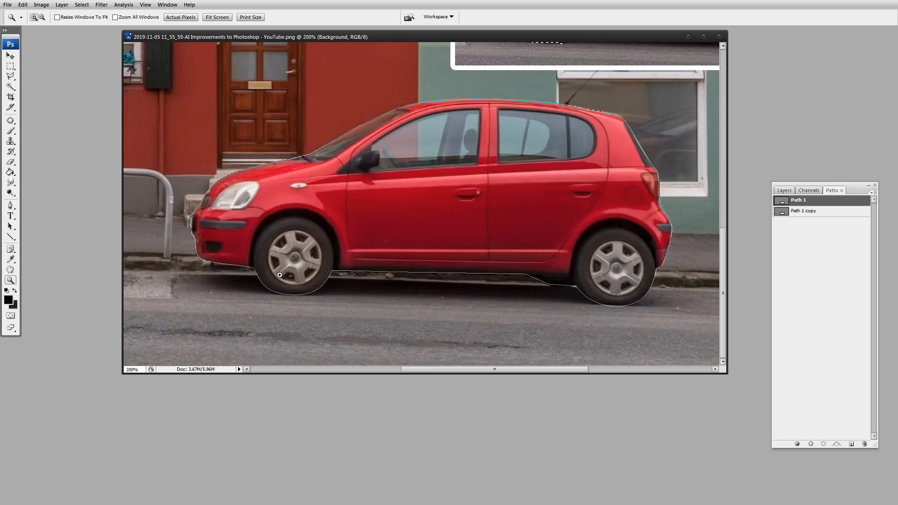
pyautogui.click(808, 244)
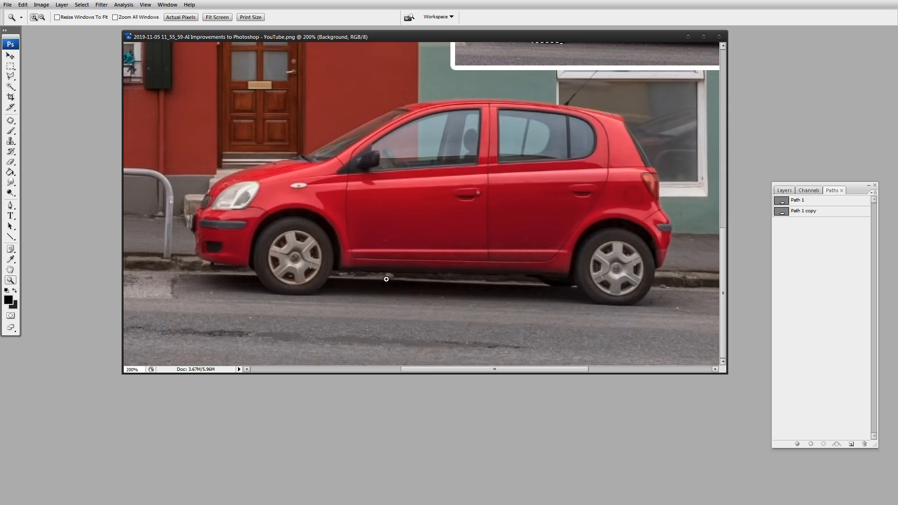
pyautogui.press('p')
pyautogui.click(333, 271)
pyautogui.click(313, 293)
pyautogui.click(286, 297)
pyautogui.click(271, 291)
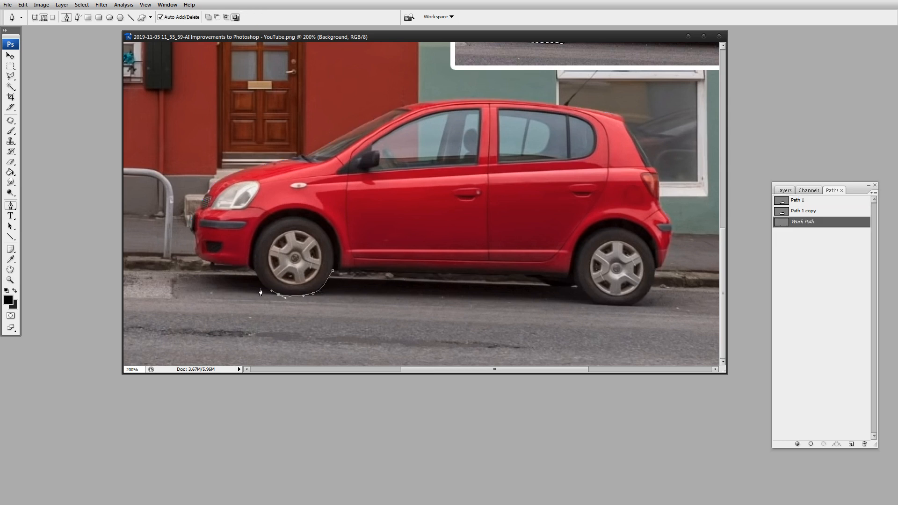
pyautogui.moveTo(248, 282); pyautogui.dragTo(244, 274)
pyautogui.moveTo(241, 247); pyautogui.dragTo(240, 243)
pyautogui.hotkey('ctrl', 'alt', 'z')
pyautogui.hotkey('ctrl', 'alt', 'z')
pyautogui.hotkey('ctrl', 'alt', 'z')
pyautogui.hotkey('ctrl', 'alt', 'z')
pyautogui.hotkey('ctrl', 'alt', 'z')
# - Hide Layer 1 and the Background, show the car cutout on Layer 2, and make Layer 2 the active layer
pyautogui.click(807, 239)
pyautogui.click(786, 192)
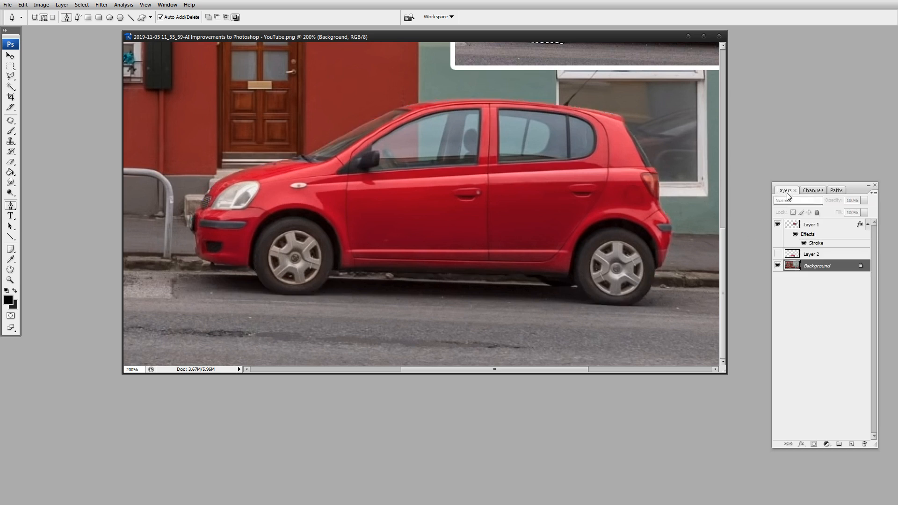
pyautogui.click(805, 283)
pyautogui.click(777, 225)
pyautogui.click(777, 254)
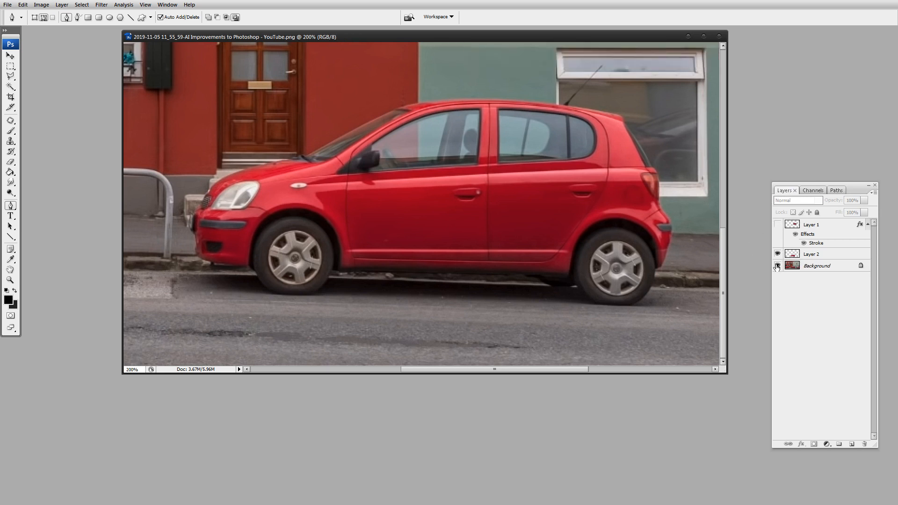
pyautogui.click(777, 265)
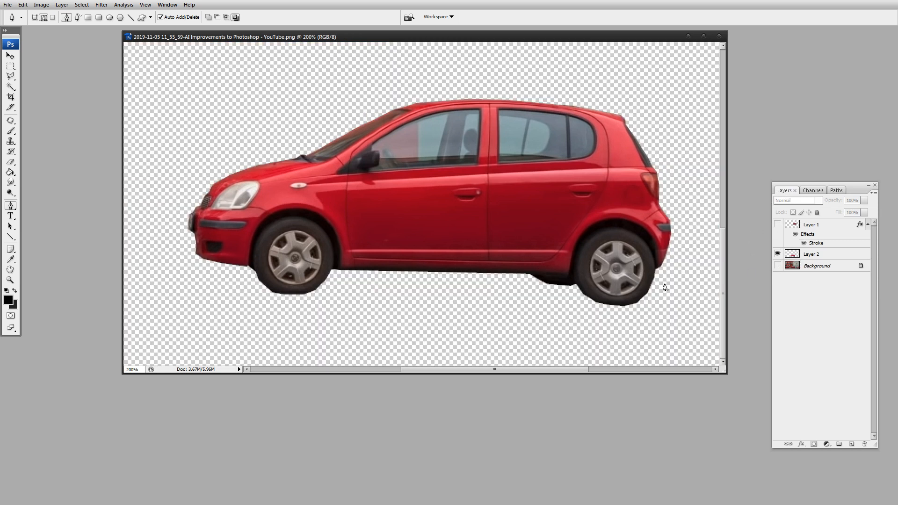
pyautogui.click(798, 254)
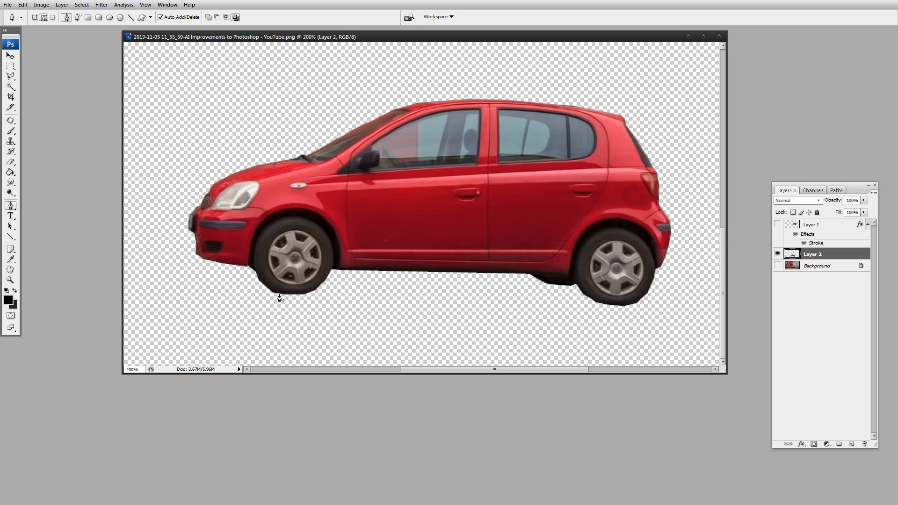
# - Erase the angular edge along the lower front of the front tyre on Layer 2, using the Eraser in Brush mode at size 3
pyautogui.press('z')
pyautogui.moveTo(220, 233); pyautogui.dragTo(414, 338)
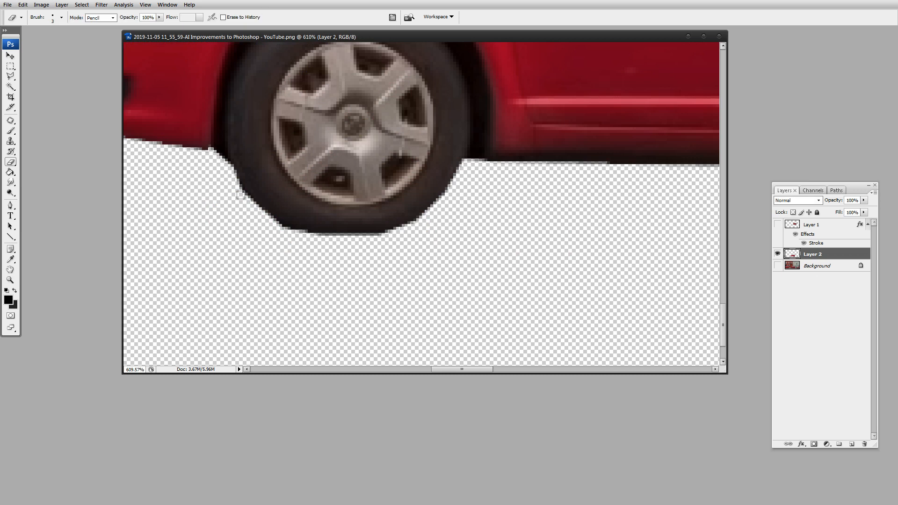
pyautogui.press('b')
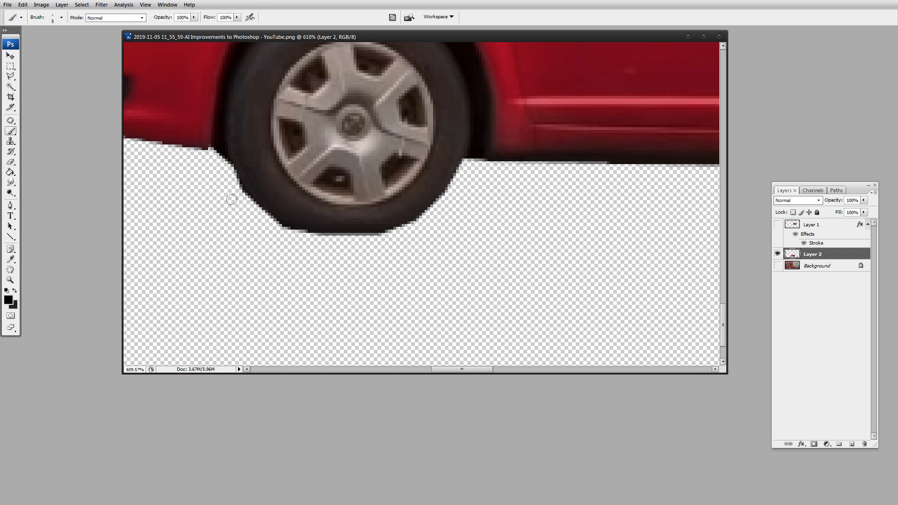
pyautogui.press('e')
pyautogui.click(113, 18)
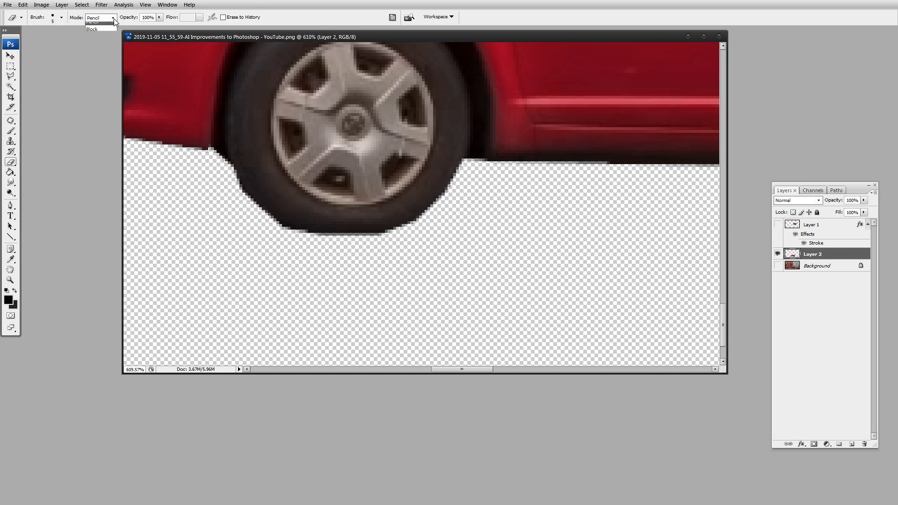
pyautogui.click(108, 34)
pyautogui.click(111, 26)
pyautogui.click(235, 218)
pyautogui.press('[')
pyautogui.press('[')
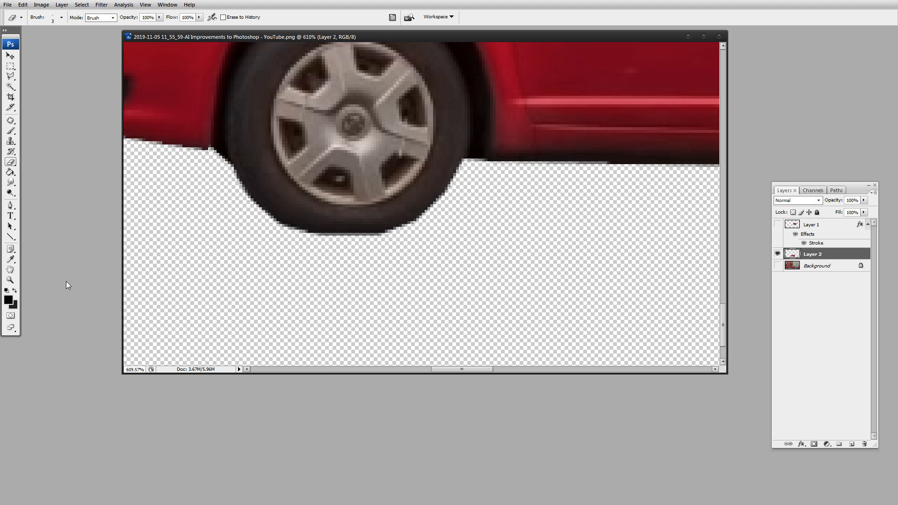
# - Show Layer 1 and examine the inset's automatic selection outline around the car up close
pyautogui.doubleClick(10, 280)
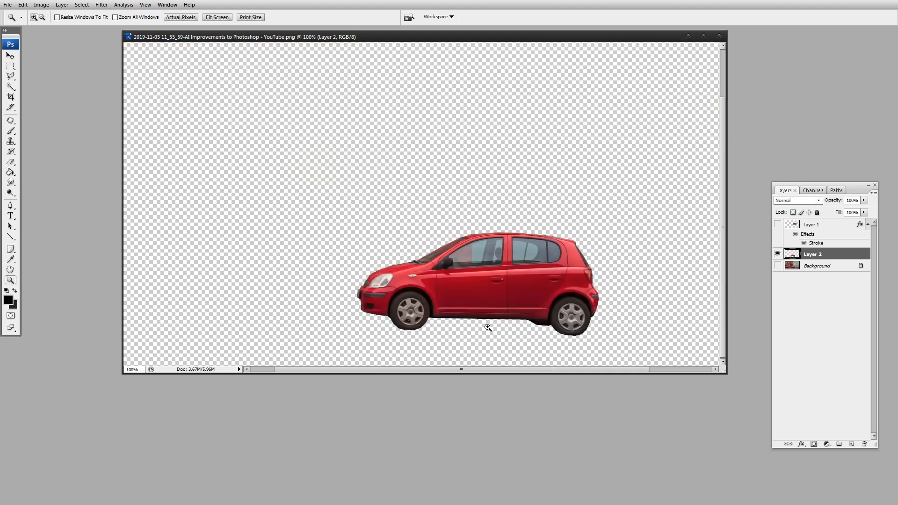
pyautogui.hscroll(3, 497, 323)
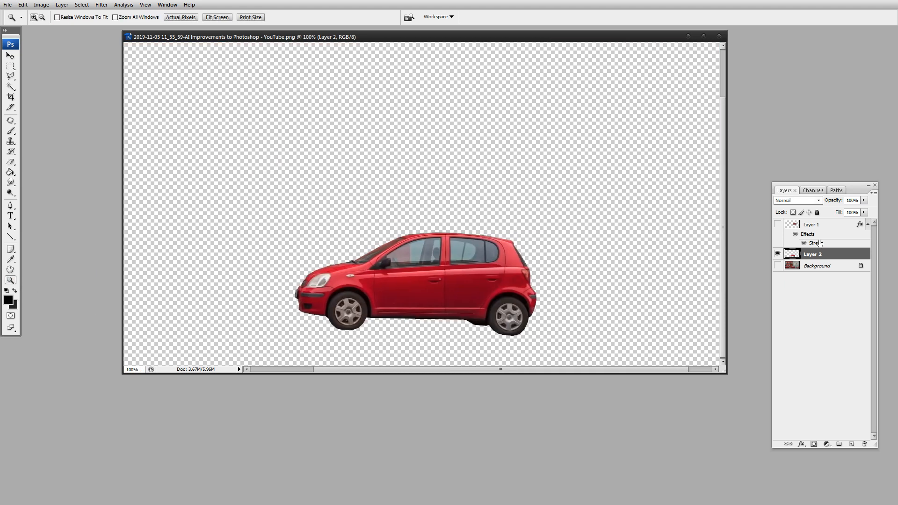
pyautogui.click(778, 225)
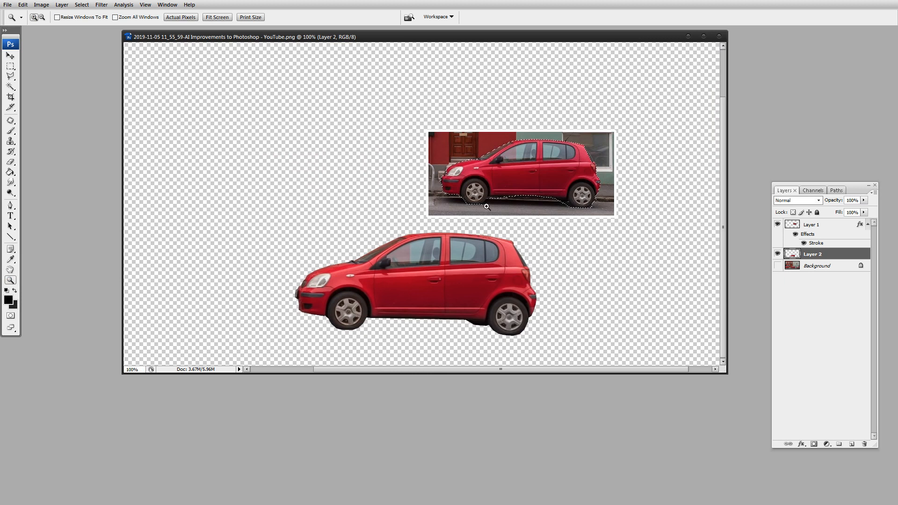
pyautogui.moveTo(454, 156); pyautogui.dragTo(603, 229)
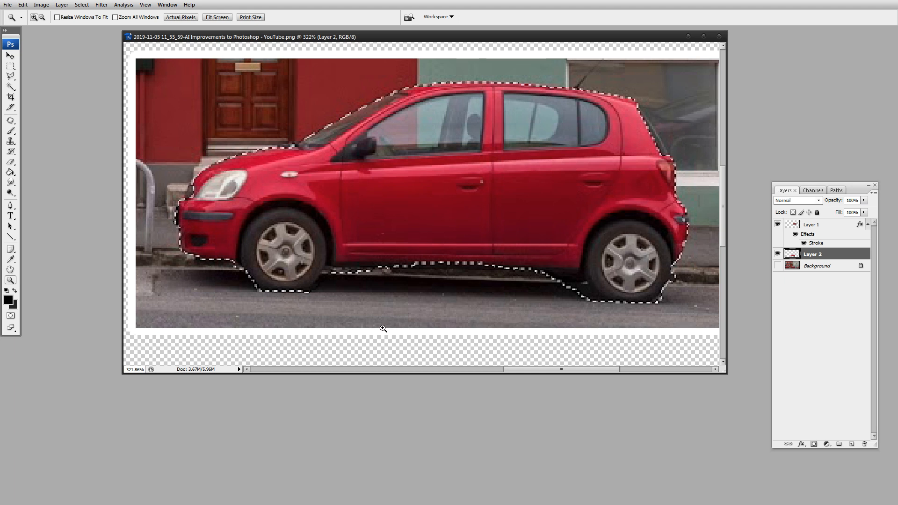
# - Show the Background again and hide the Layer 1 inset, with the street-photo car in view
pyautogui.click(778, 265)
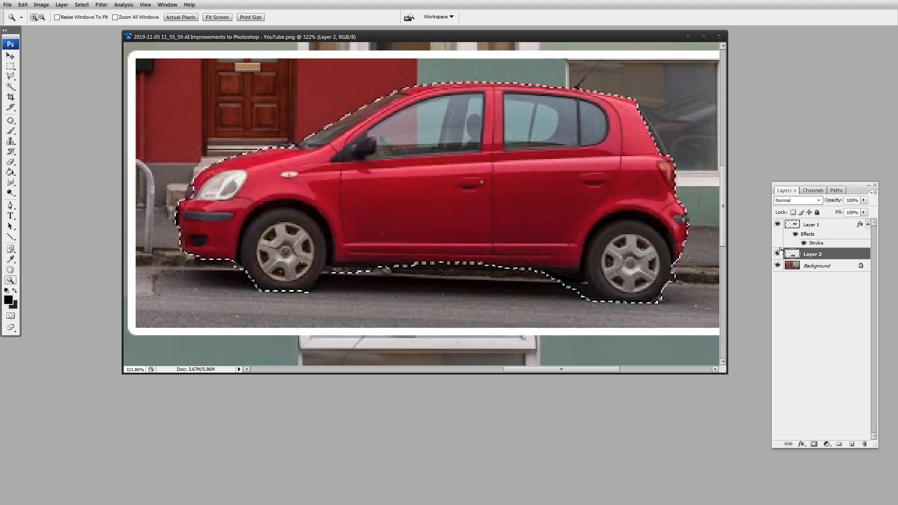
pyautogui.click(777, 225)
pyautogui.moveTo(722, 229); pyautogui.dragTo(724, 308)
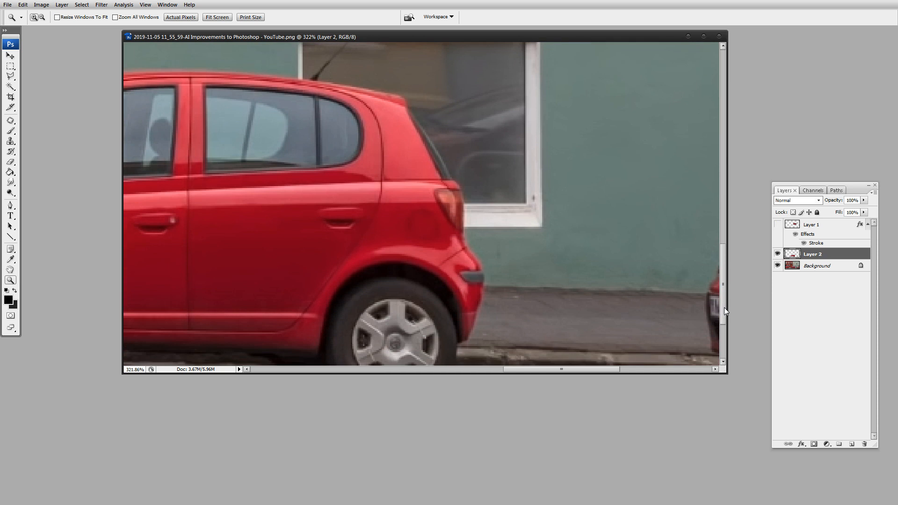
pyautogui.moveTo(395, 291); pyautogui.dragTo(666, 256)
# - Recolour the reds of the car on Layer 2 with Hue/Saturation, setting hue to +71 and saturation to -14
pyautogui.hotkey('ctrl', 'u')
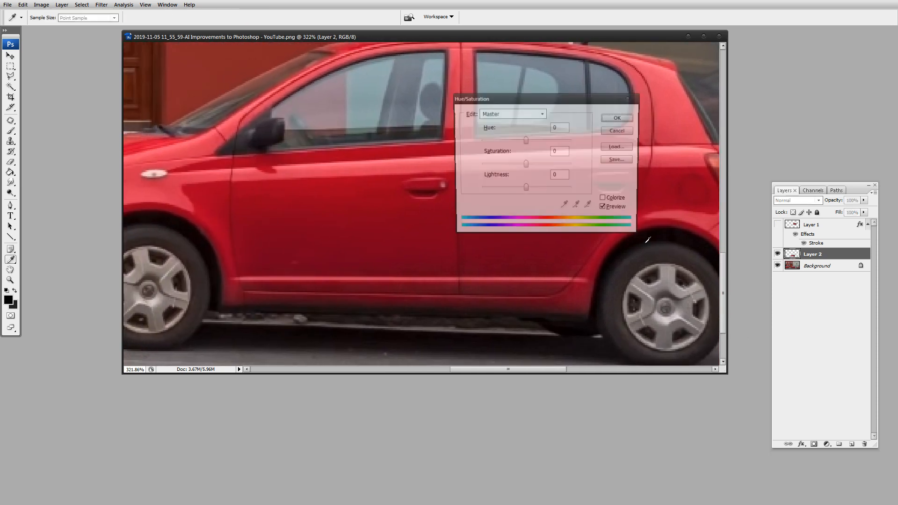
pyautogui.click(521, 116)
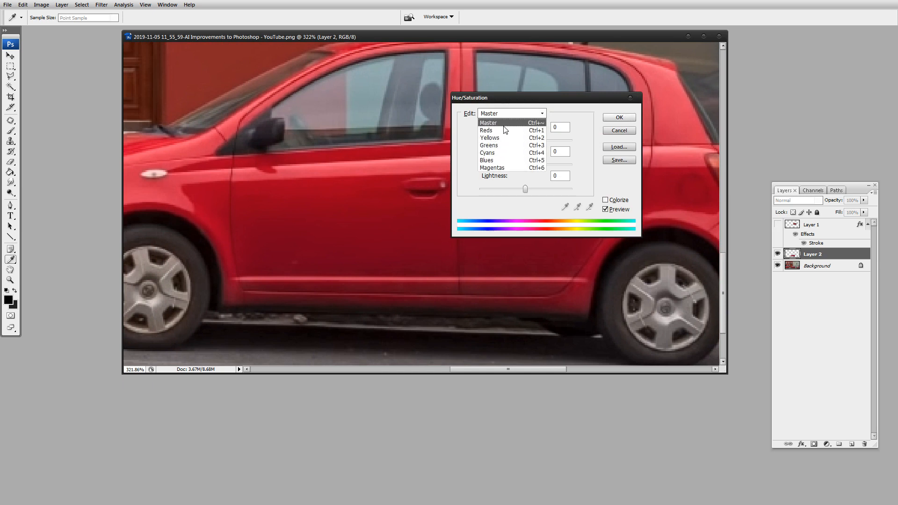
pyautogui.click(505, 131)
pyautogui.moveTo(526, 164); pyautogui.dragTo(551, 139)
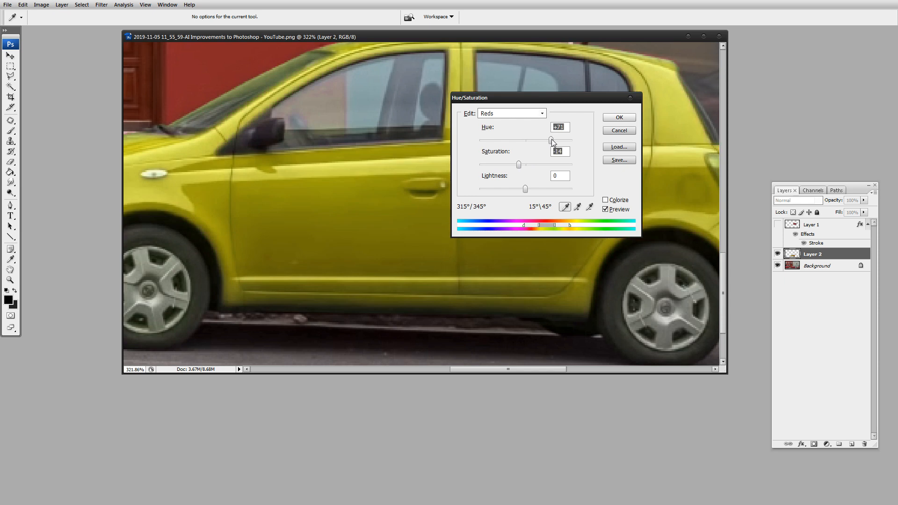
pyautogui.click(609, 119)
pyautogui.press('z')
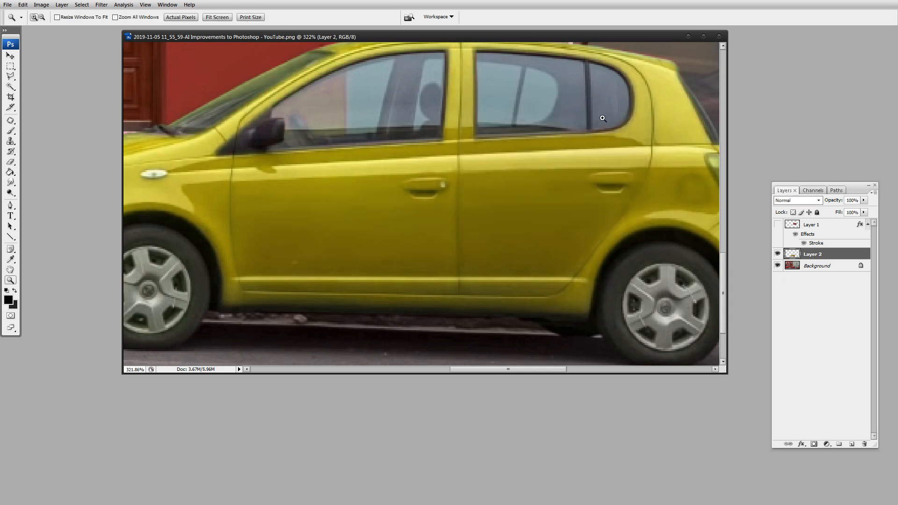
pyautogui.doubleClick(12, 280)
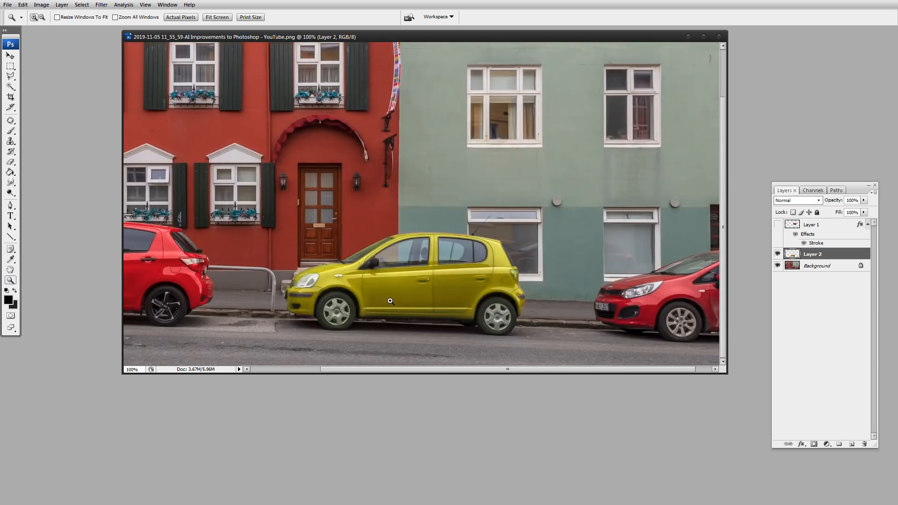
pyautogui.moveTo(405, 312); pyautogui.dragTo(417, 213)
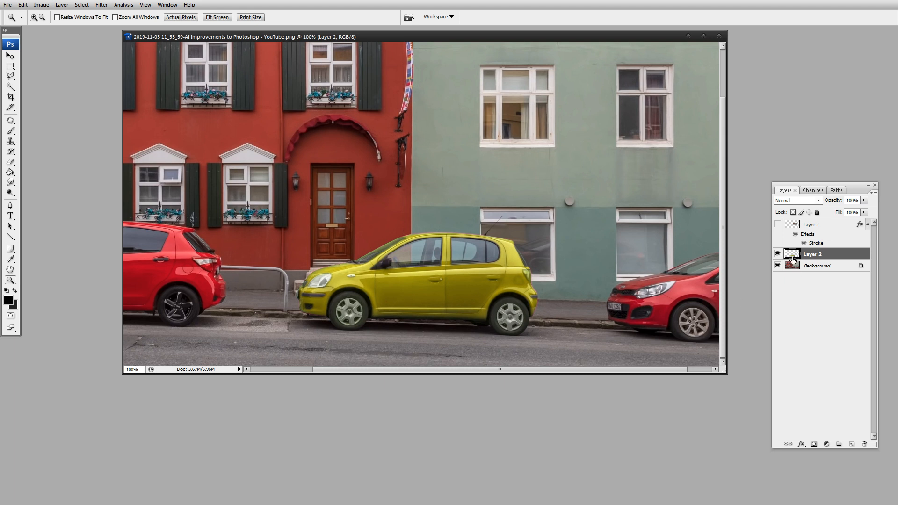
# - Add a layer mask to Layer 2 and paint black over both wheels with an enlarged brush at reduced opacity
pyautogui.click(813, 443)
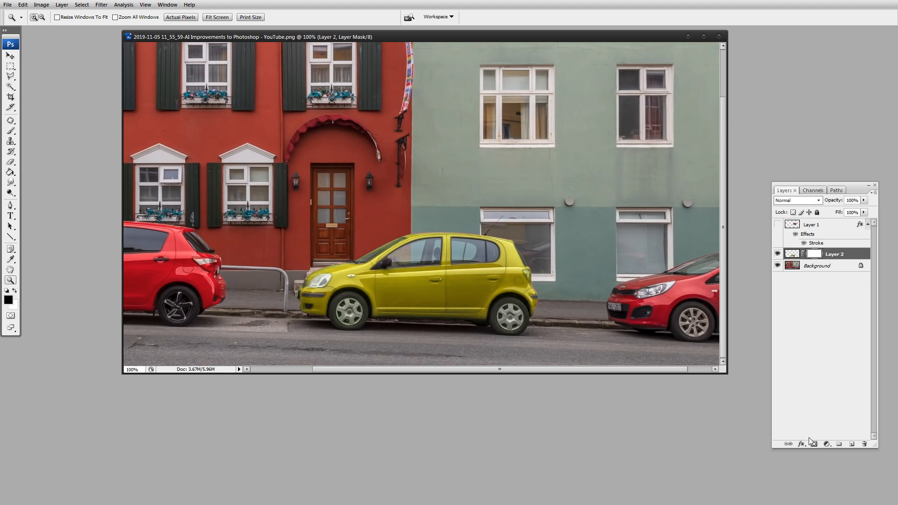
pyautogui.press('b')
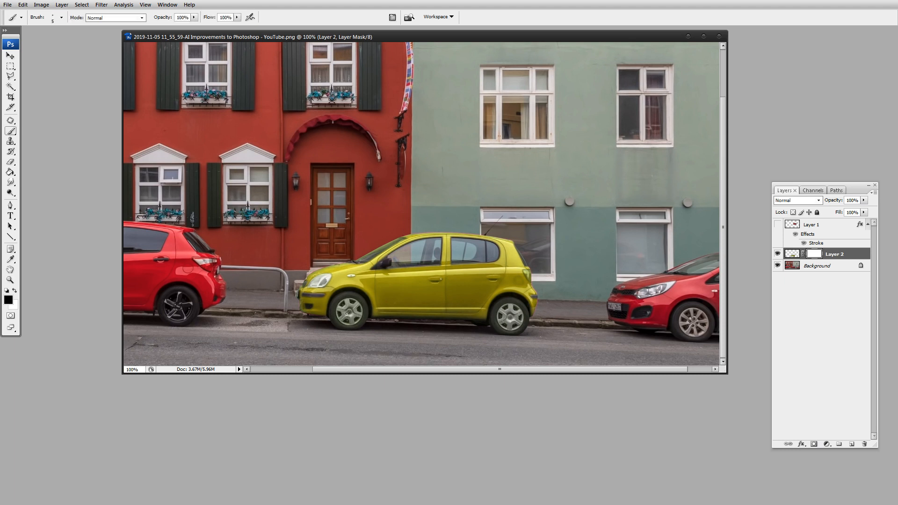
pyautogui.press(']')
pyautogui.press(']')
pyautogui.press(']')
pyautogui.moveTo(349, 316)
pyautogui.mouseDown()
pyautogui.moveTo(349, 304)
pyautogui.moveTo(356, 326)
pyautogui.moveTo(356, 311)
pyautogui.moveTo(348, 327)
pyautogui.moveTo(363, 323)
pyautogui.moveTo(350, 307)
pyautogui.moveTo(367, 315)
pyautogui.moveTo(353, 323)
pyautogui.mouseUp()
pyautogui.hotkey('ctrl', 'z')
pyautogui.press('2')
pyautogui.press('4')
pyautogui.moveTo(513, 328)
pyautogui.mouseDown()
pyautogui.moveTo(506, 309)
pyautogui.moveTo(522, 328)
pyautogui.moveTo(501, 312)
pyautogui.moveTo(517, 330)
pyautogui.moveTo(515, 308)
pyautogui.moveTo(510, 333)
pyautogui.moveTo(517, 314)
pyautogui.moveTo(504, 325)
pyautogui.moveTo(519, 313)
pyautogui.moveTo(500, 318)
pyautogui.mouseUp()
pyautogui.press('2')
pyautogui.moveTo(344, 320); pyautogui.dragTo(349, 303)
# - Shift the car image on Layer 2 to green with Hue/Saturation, setting the Master hue to +32
pyautogui.click(793, 254)
pyautogui.hotkey('ctrl', 'u')
pyautogui.moveTo(525, 140)
pyautogui.mouseDown()
pyautogui.moveTo(508, 141)
pyautogui.moveTo(541, 144)
pyautogui.mouseUp()
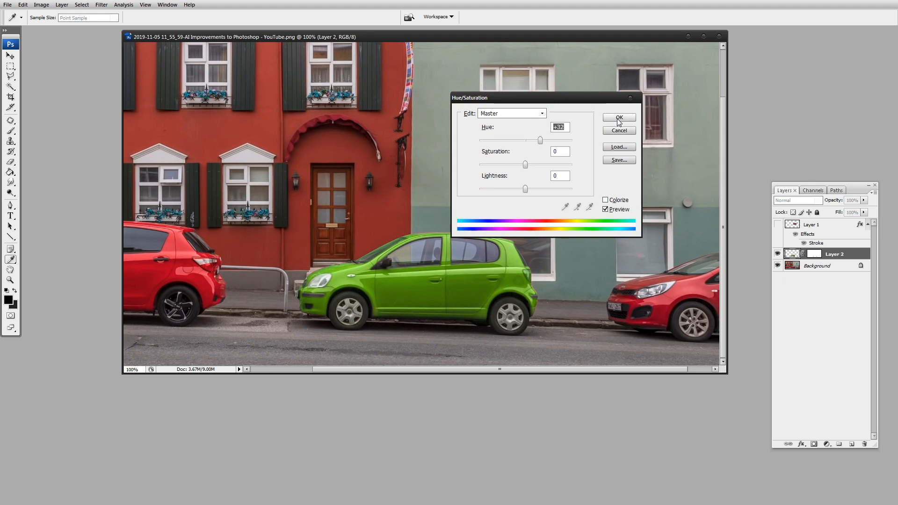
pyautogui.click(618, 118)
# - Convert the Background into the regular layer Layer 0 and duplicate it
pyautogui.press('z')
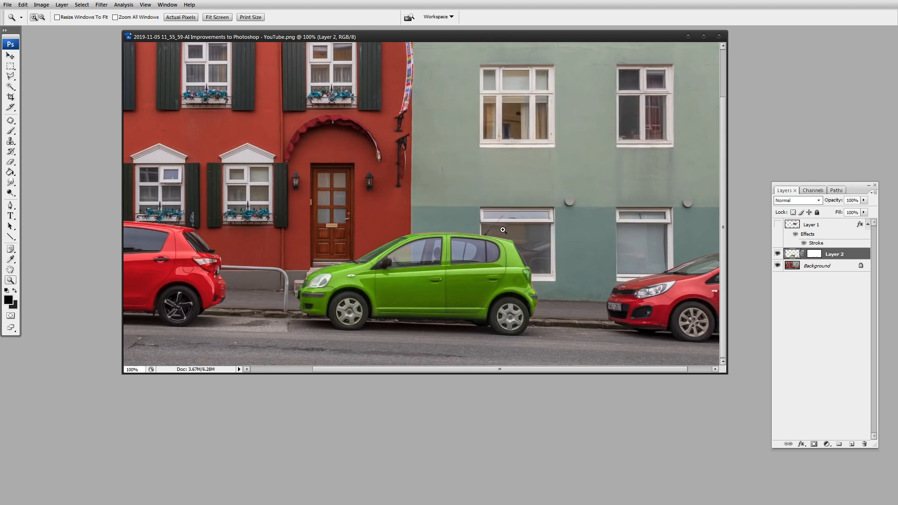
pyautogui.moveTo(502, 228); pyautogui.dragTo(579, 345)
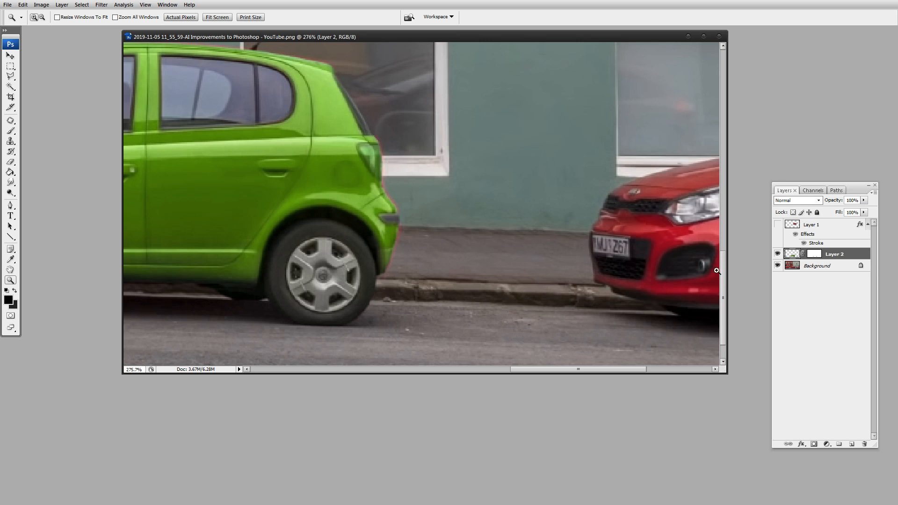
pyautogui.click(795, 268)
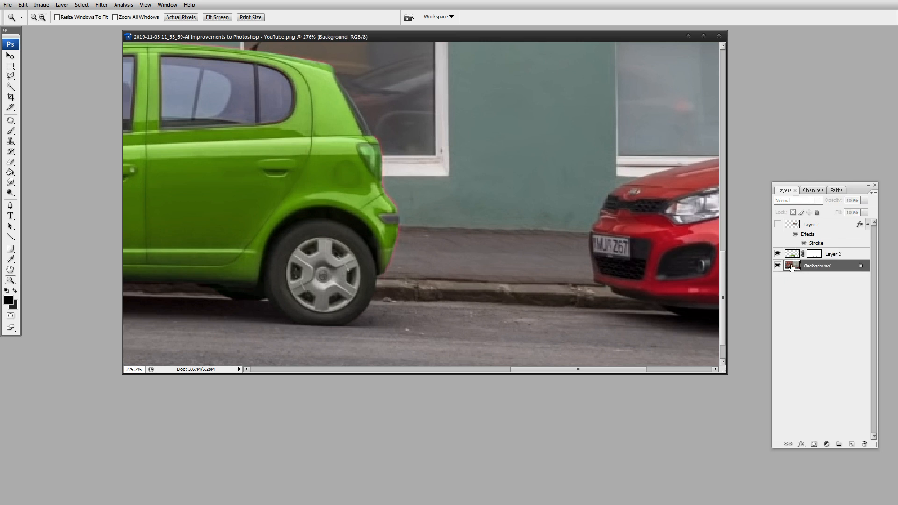
pyautogui.keyDown('alt'); pyautogui.doubleClick(807, 266); pyautogui.keyUp('alt')
pyautogui.hotkey('ctrl', 'j')
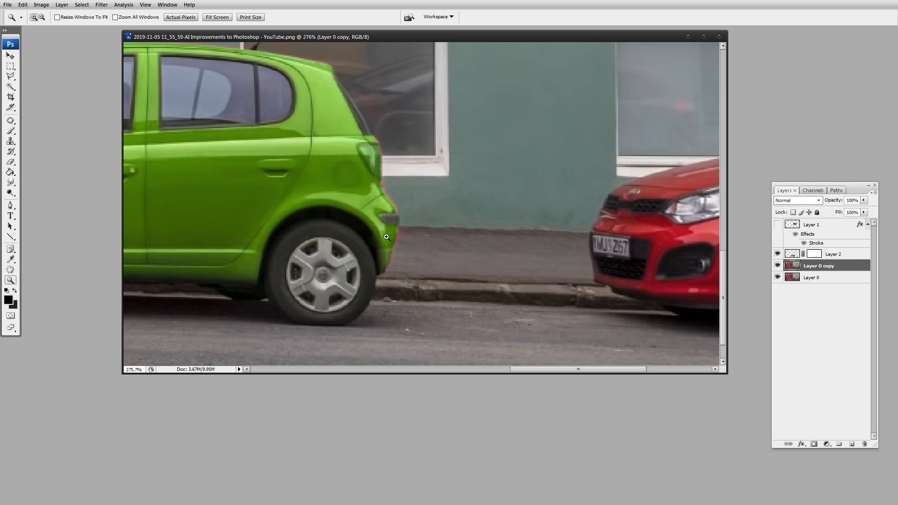
# - Smudge away the red fringe on Layer 0 copy around the car's rear lamp and bumper, and along its front bumper and bonnet
pyautogui.press('r')
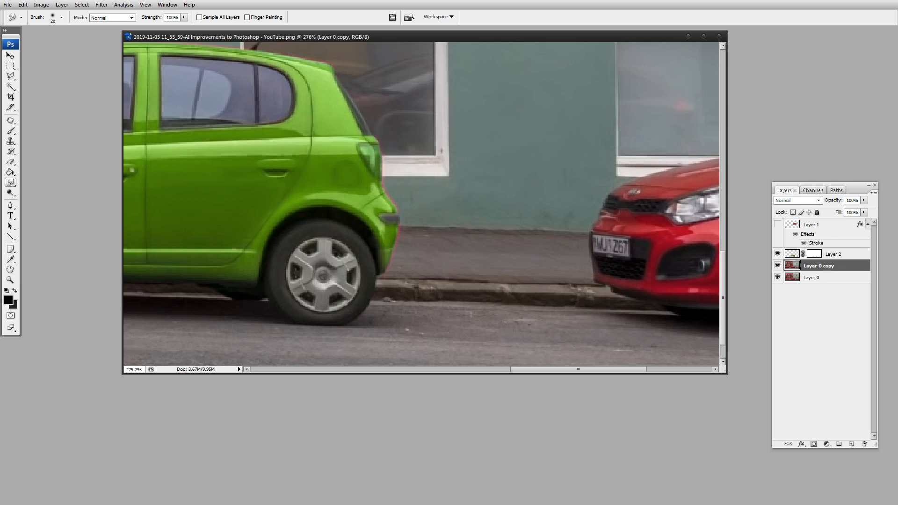
pyautogui.moveTo(384, 149)
pyautogui.mouseDown()
pyautogui.moveTo(397, 225)
pyautogui.moveTo(385, 275)
pyautogui.moveTo(395, 300)
pyautogui.moveTo(393, 270)
pyautogui.moveTo(387, 275)
pyautogui.mouseUp()
pyautogui.moveTo(238, 286); pyautogui.dragTo(419, 280)
pyautogui.moveTo(323, 275); pyautogui.dragTo(581, 229)
pyautogui.moveTo(314, 232); pyautogui.dragTo(503, 263)
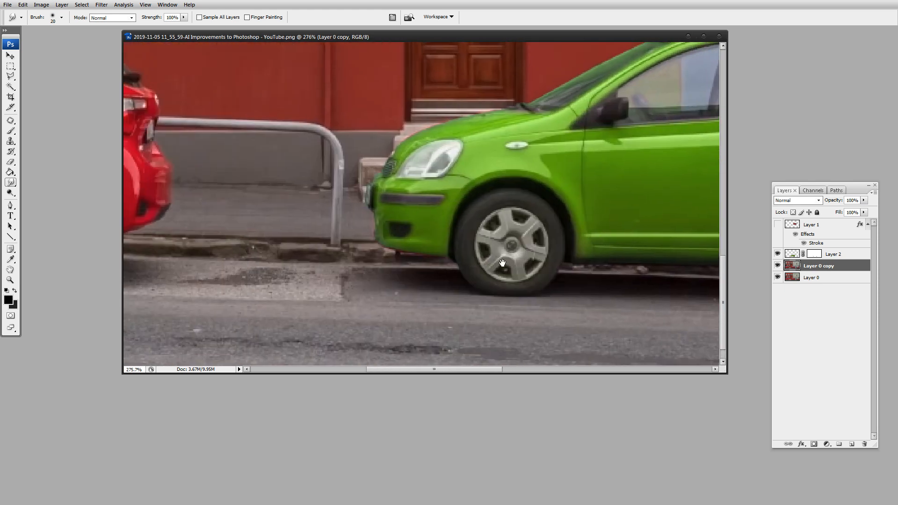
pyautogui.moveTo(413, 259)
pyautogui.mouseDown()
pyautogui.moveTo(437, 252)
pyautogui.moveTo(397, 252)
pyautogui.moveTo(382, 241)
pyautogui.moveTo(363, 192)
pyautogui.moveTo(397, 150)
pyautogui.moveTo(390, 151)
pyautogui.moveTo(440, 129)
pyautogui.mouseUp()
# - Smudge away the red fringe on Layer 0 copy along the car's roofline and down the rear window edge
pyautogui.moveTo(514, 152); pyautogui.dragTo(418, 257)
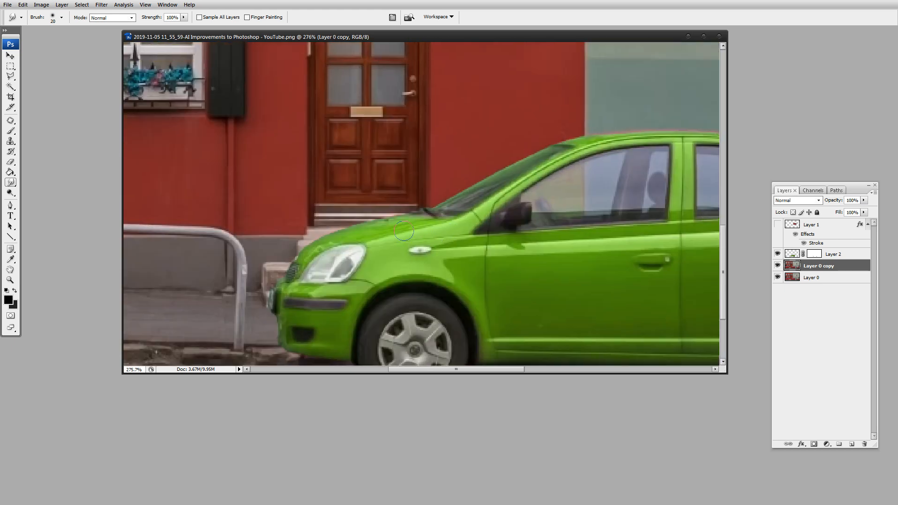
pyautogui.moveTo(514, 240); pyautogui.dragTo(401, 277)
pyautogui.moveTo(509, 206); pyautogui.dragTo(432, 215)
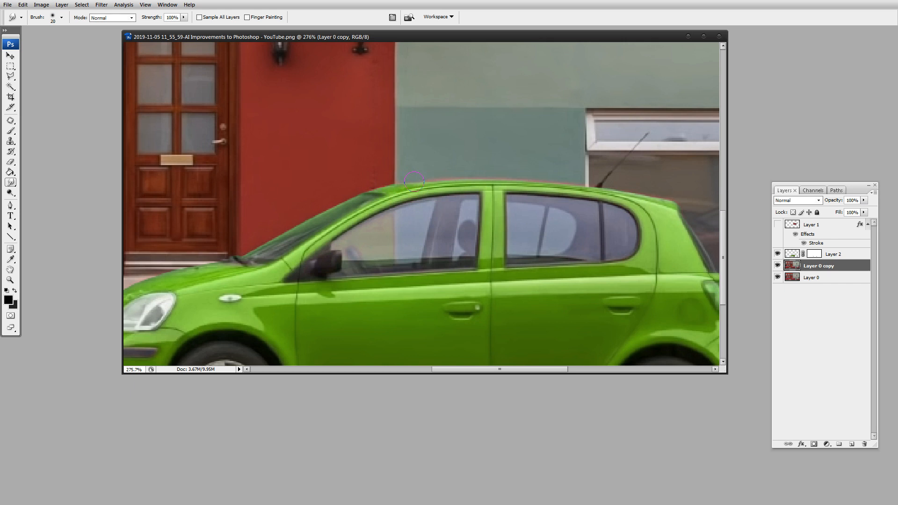
pyautogui.moveTo(446, 174); pyautogui.dragTo(467, 172)
pyautogui.moveTo(379, 189); pyautogui.dragTo(354, 195)
pyautogui.moveTo(491, 172); pyautogui.dragTo(527, 177)
pyautogui.hscroll(3, 391, 201)
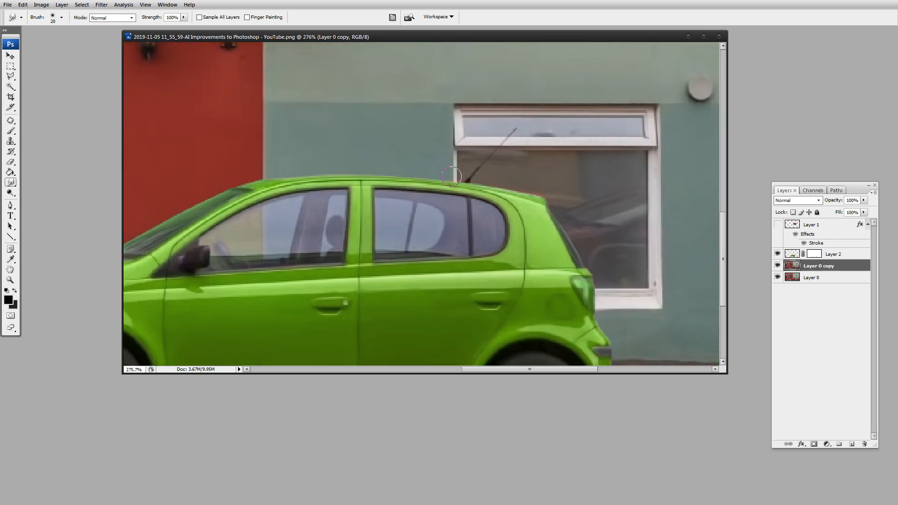
pyautogui.moveTo(451, 176)
pyautogui.mouseDown()
pyautogui.moveTo(550, 199)
pyautogui.moveTo(536, 200)
pyautogui.moveTo(567, 242)
pyautogui.mouseUp()
# - Examine the green car's lower edges and wheels up close and the whole street scene at 100% zoom
pyautogui.moveTo(441, 297); pyautogui.dragTo(480, 144)
pyautogui.moveTo(449, 206); pyautogui.dragTo(529, 247)
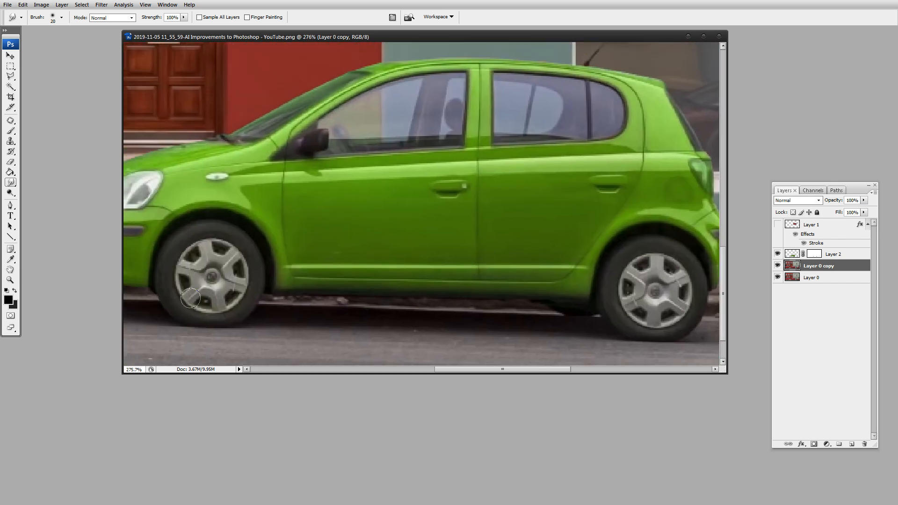
pyautogui.moveTo(265, 264); pyautogui.dragTo(339, 225)
pyautogui.doubleClick(12, 280)
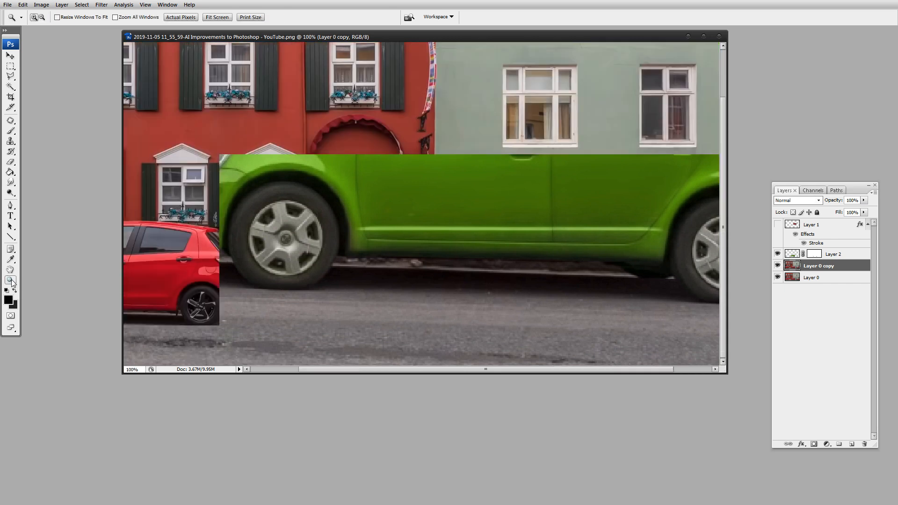
pyautogui.moveTo(453, 309); pyautogui.dragTo(437, 162)
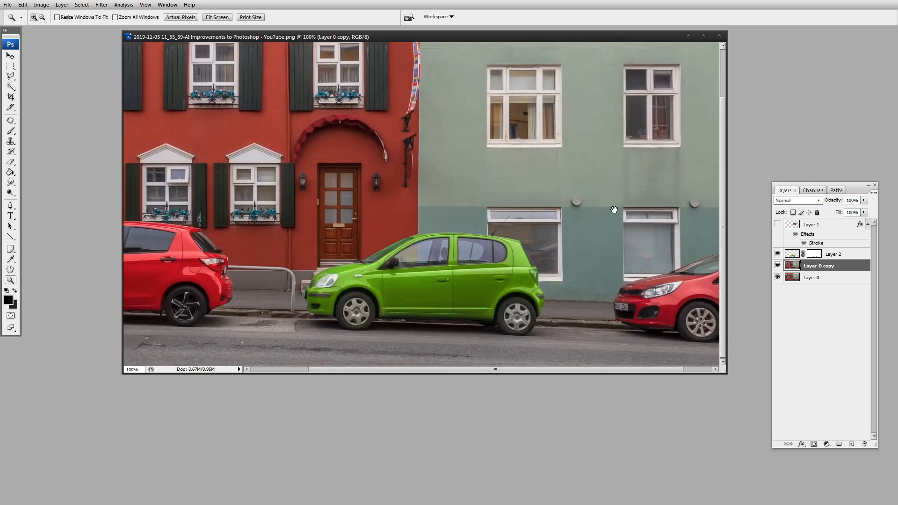
pyautogui.moveTo(568, 280); pyautogui.dragTo(533, 213)
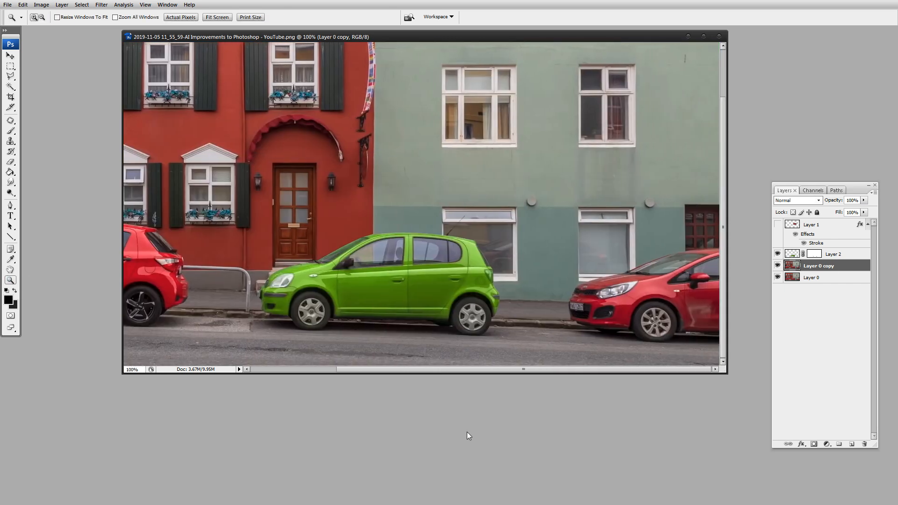